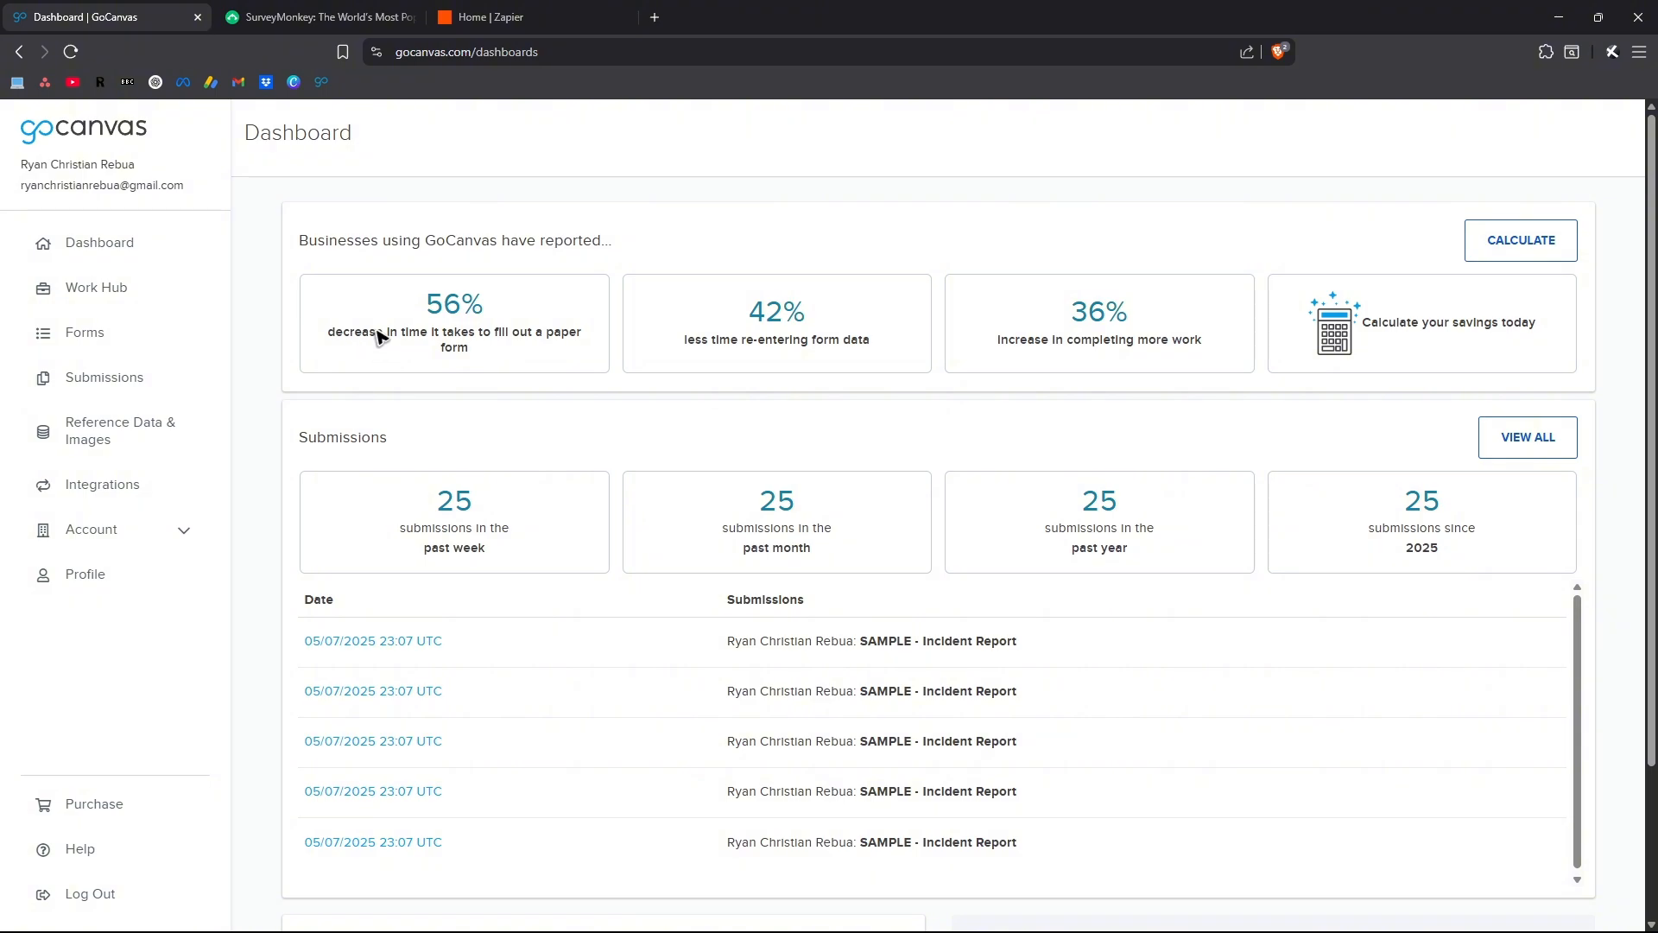
Switch to Zapier, create a new blank Zap and dismiss the Learn the basics card
left_click(514, 17)
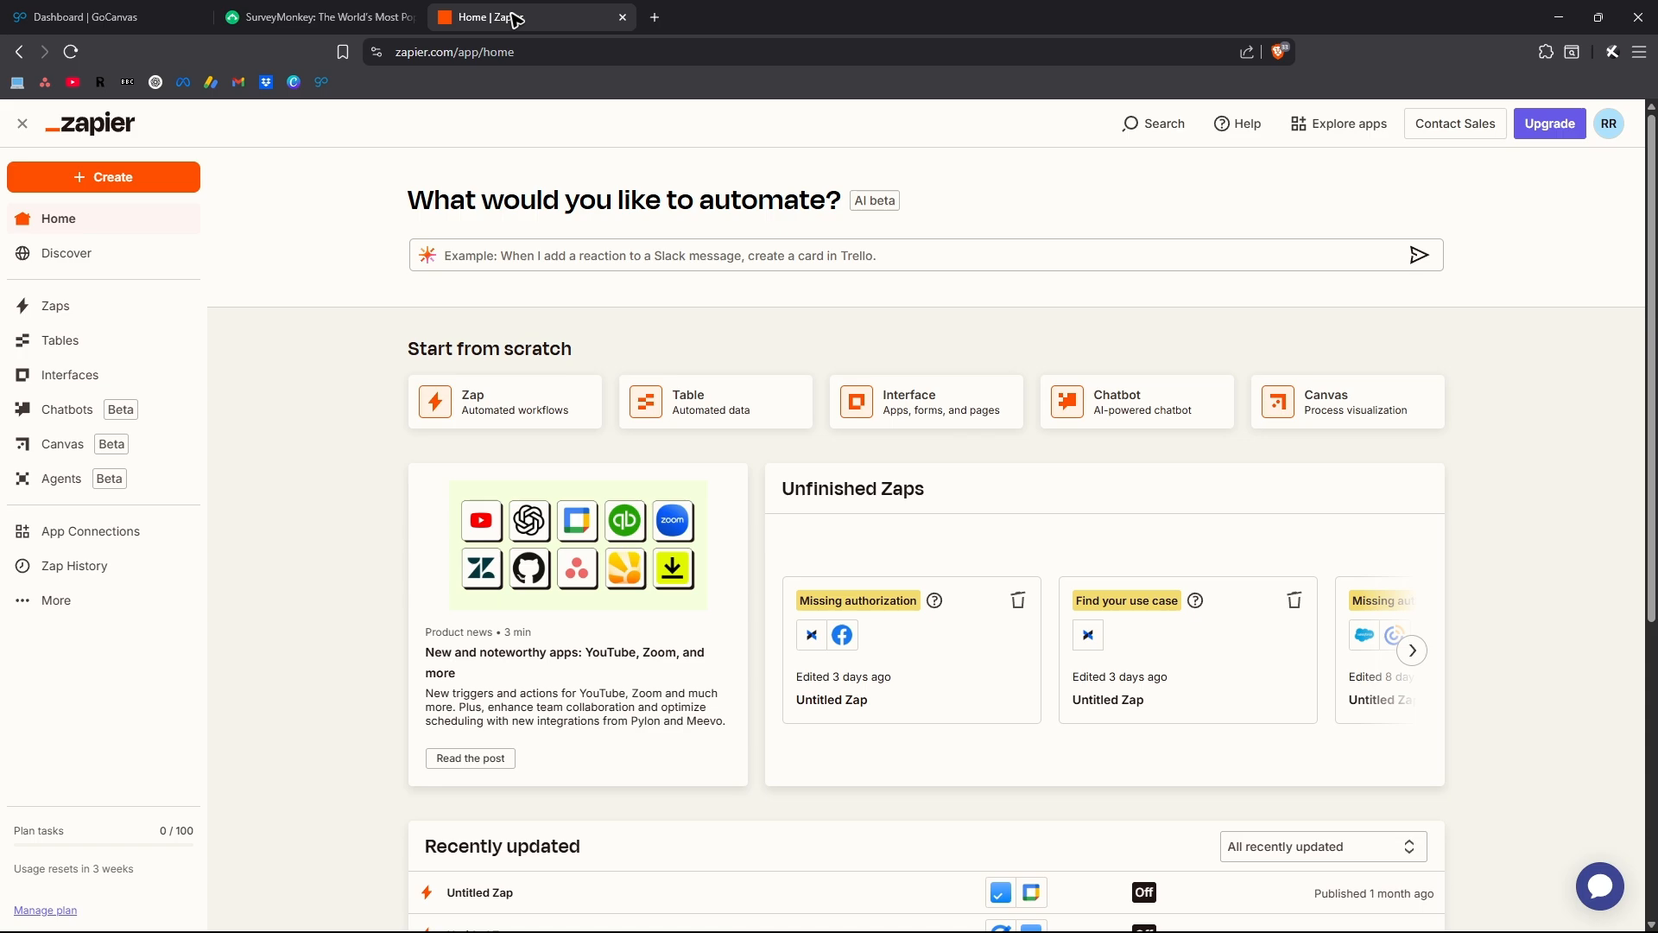
scroll(808, 515, "down", 5)
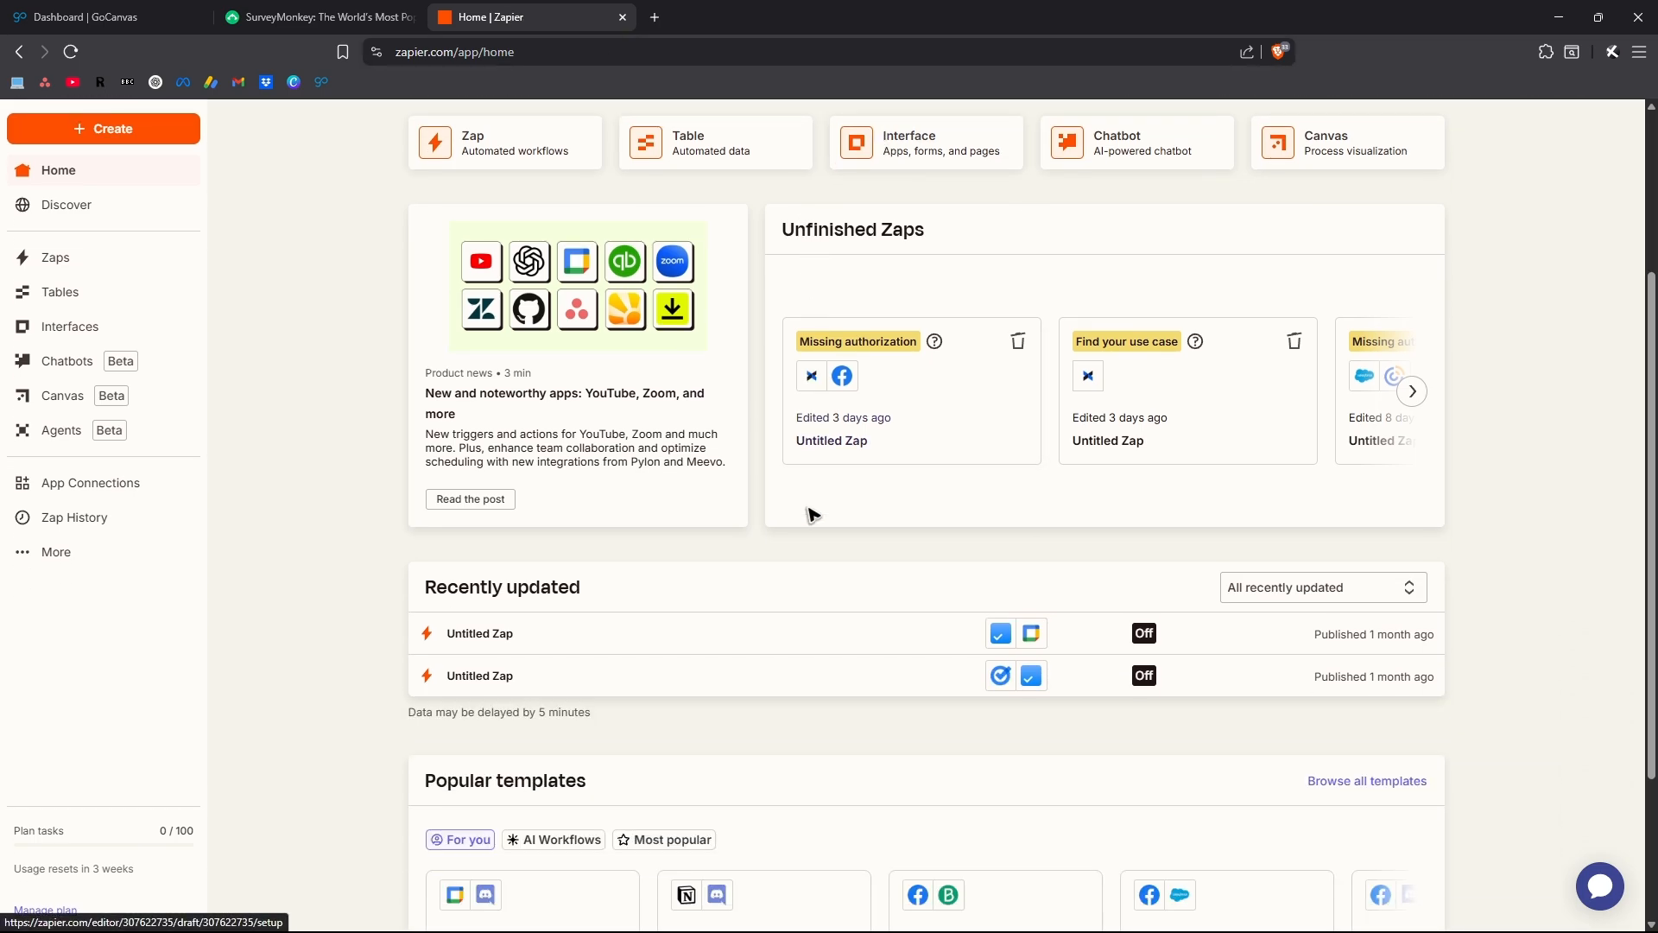
scroll(745, 575, "up", 5)
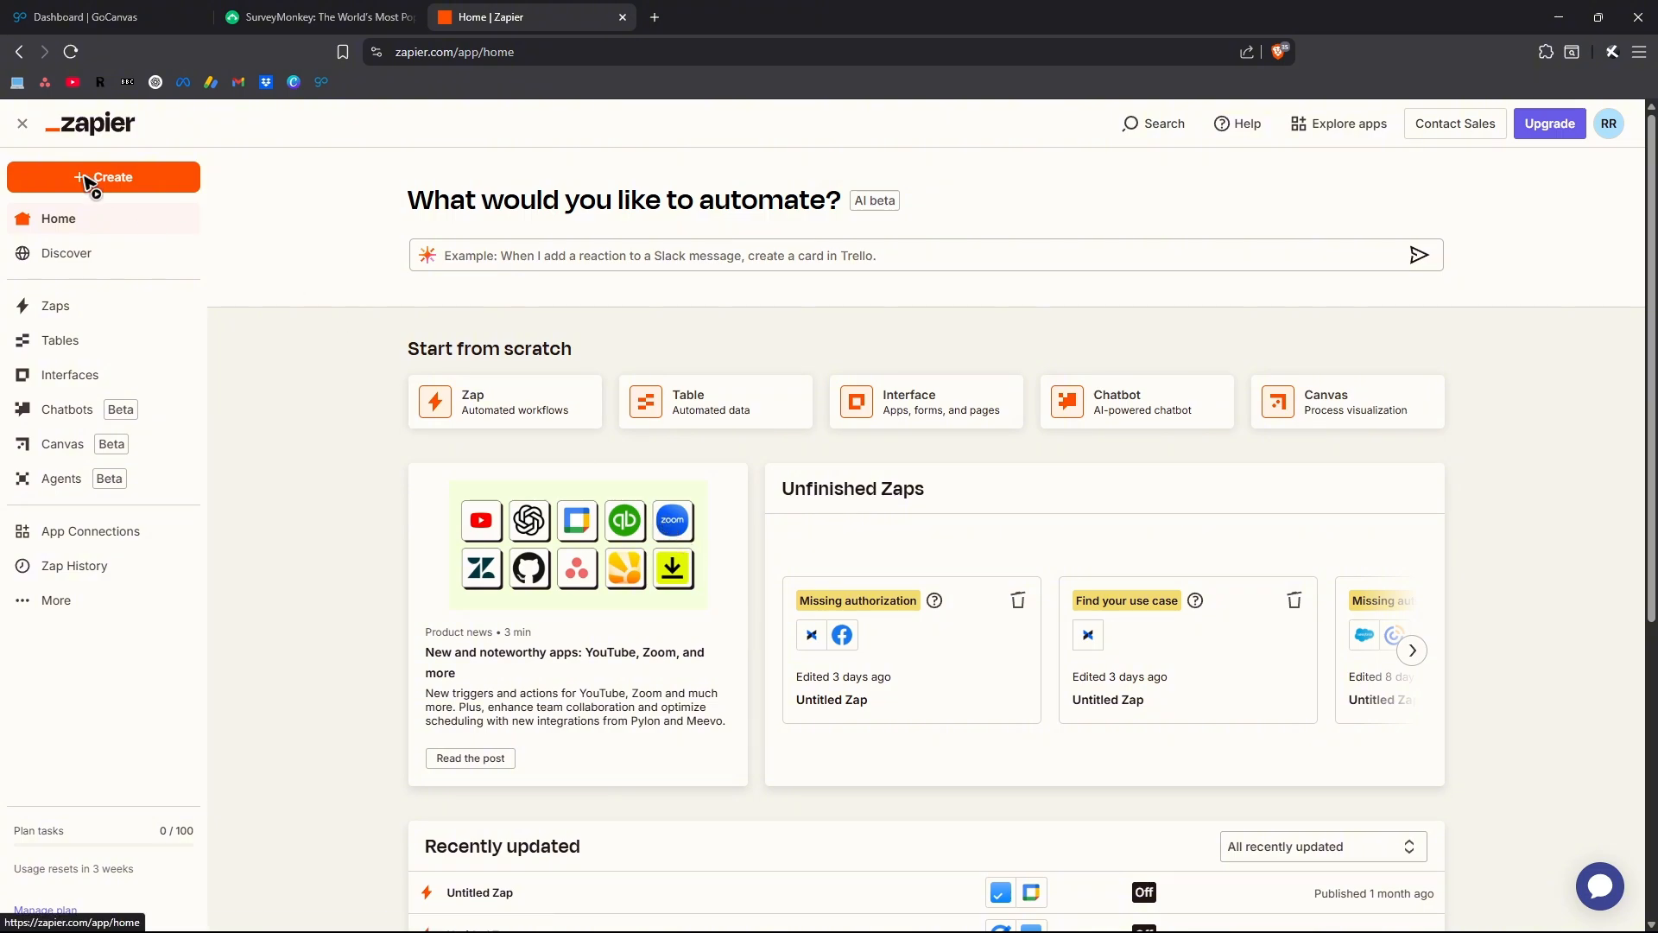
left_click(117, 182)
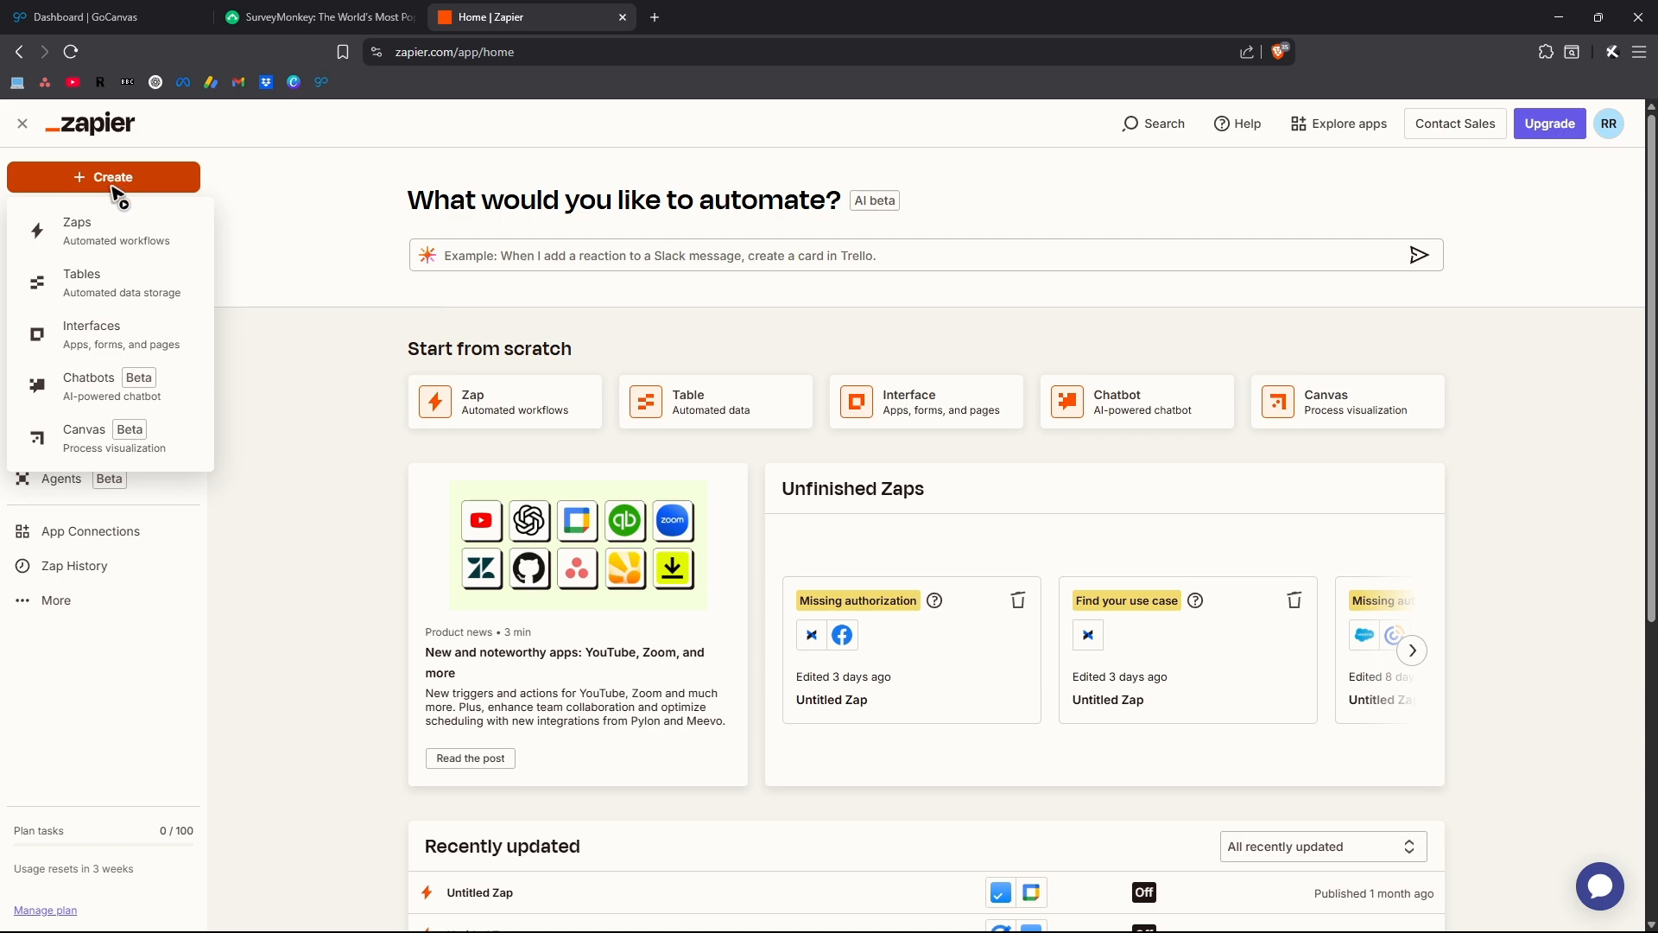
left_click(186, 321)
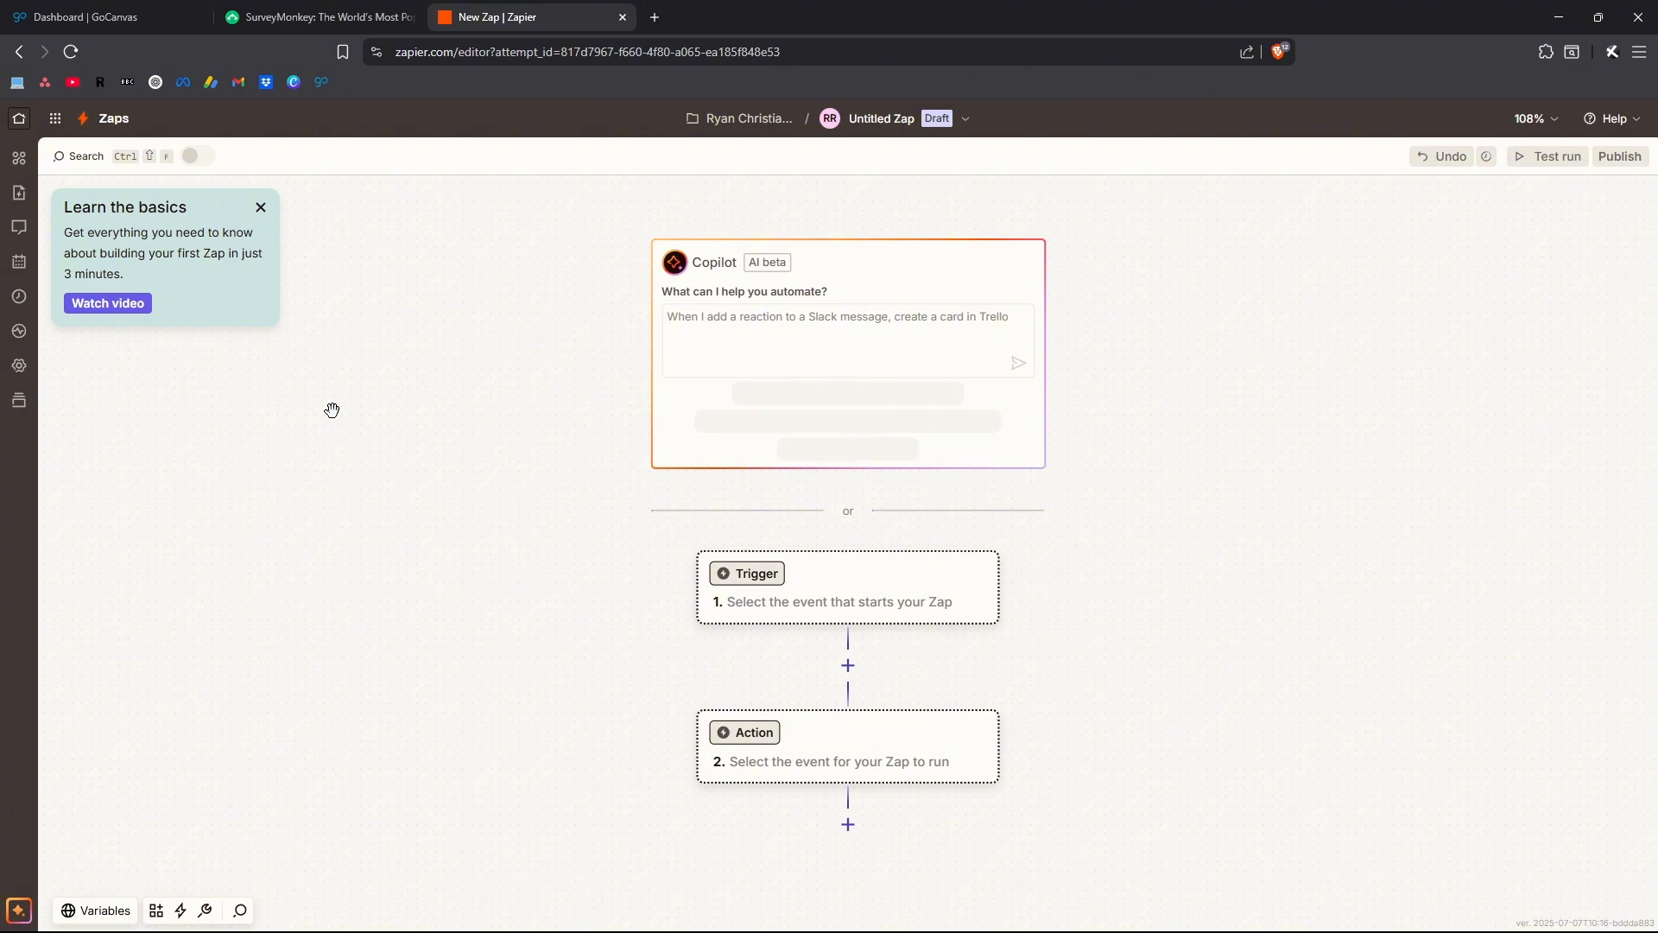
left_click(260, 207)
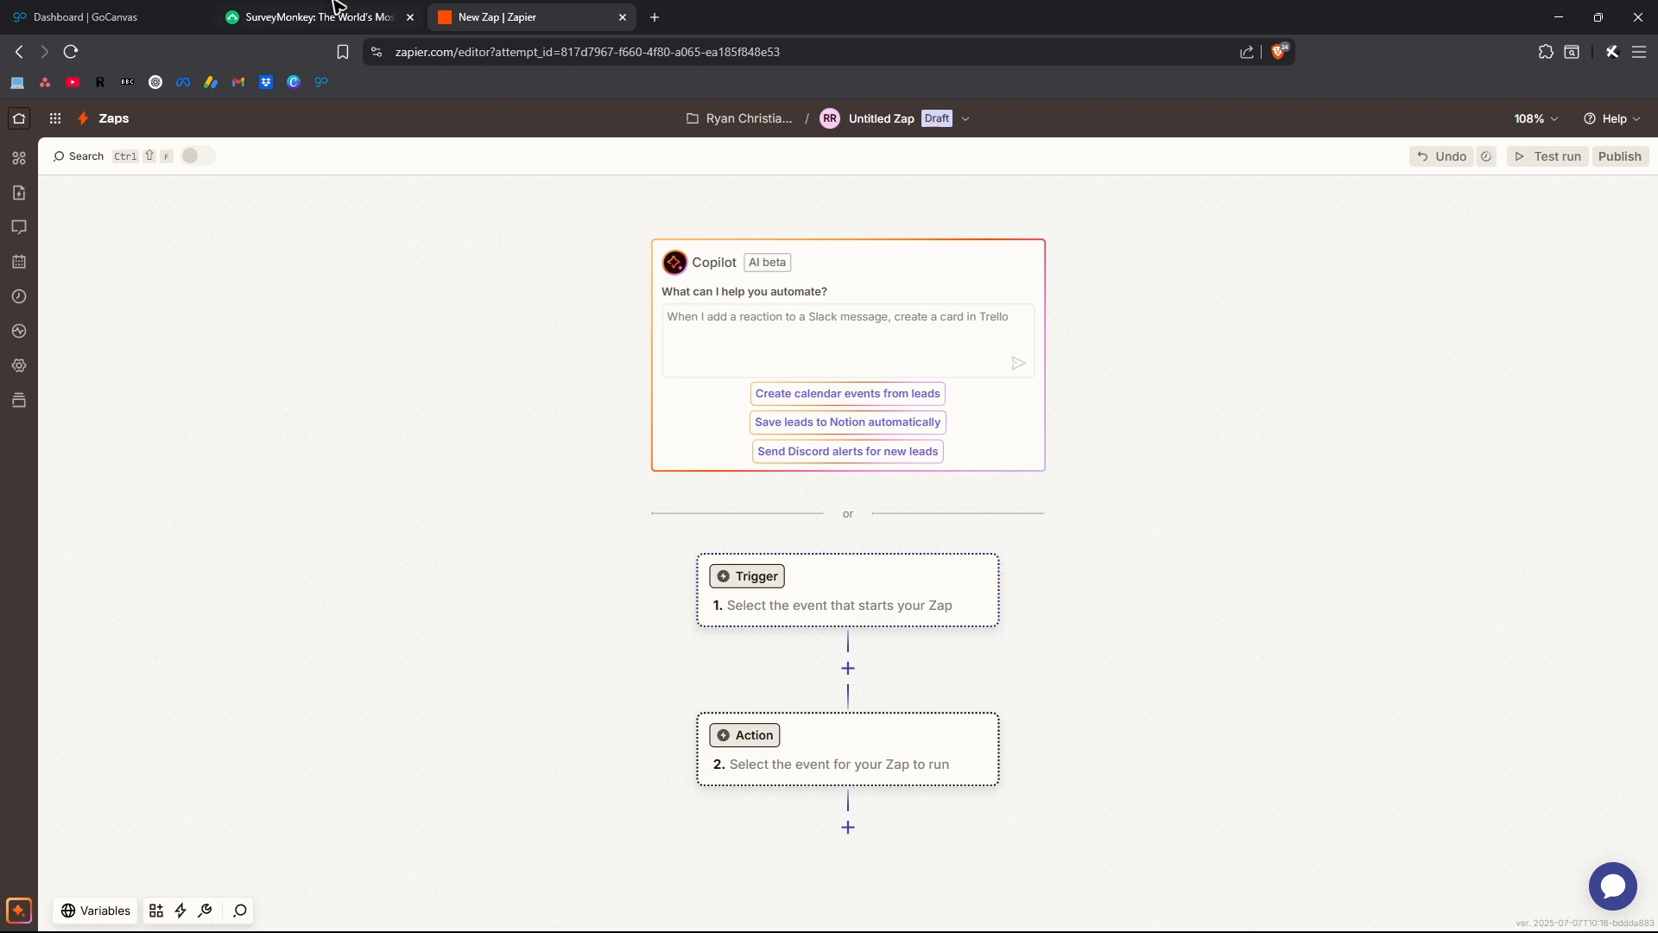
left_click(127, 8)
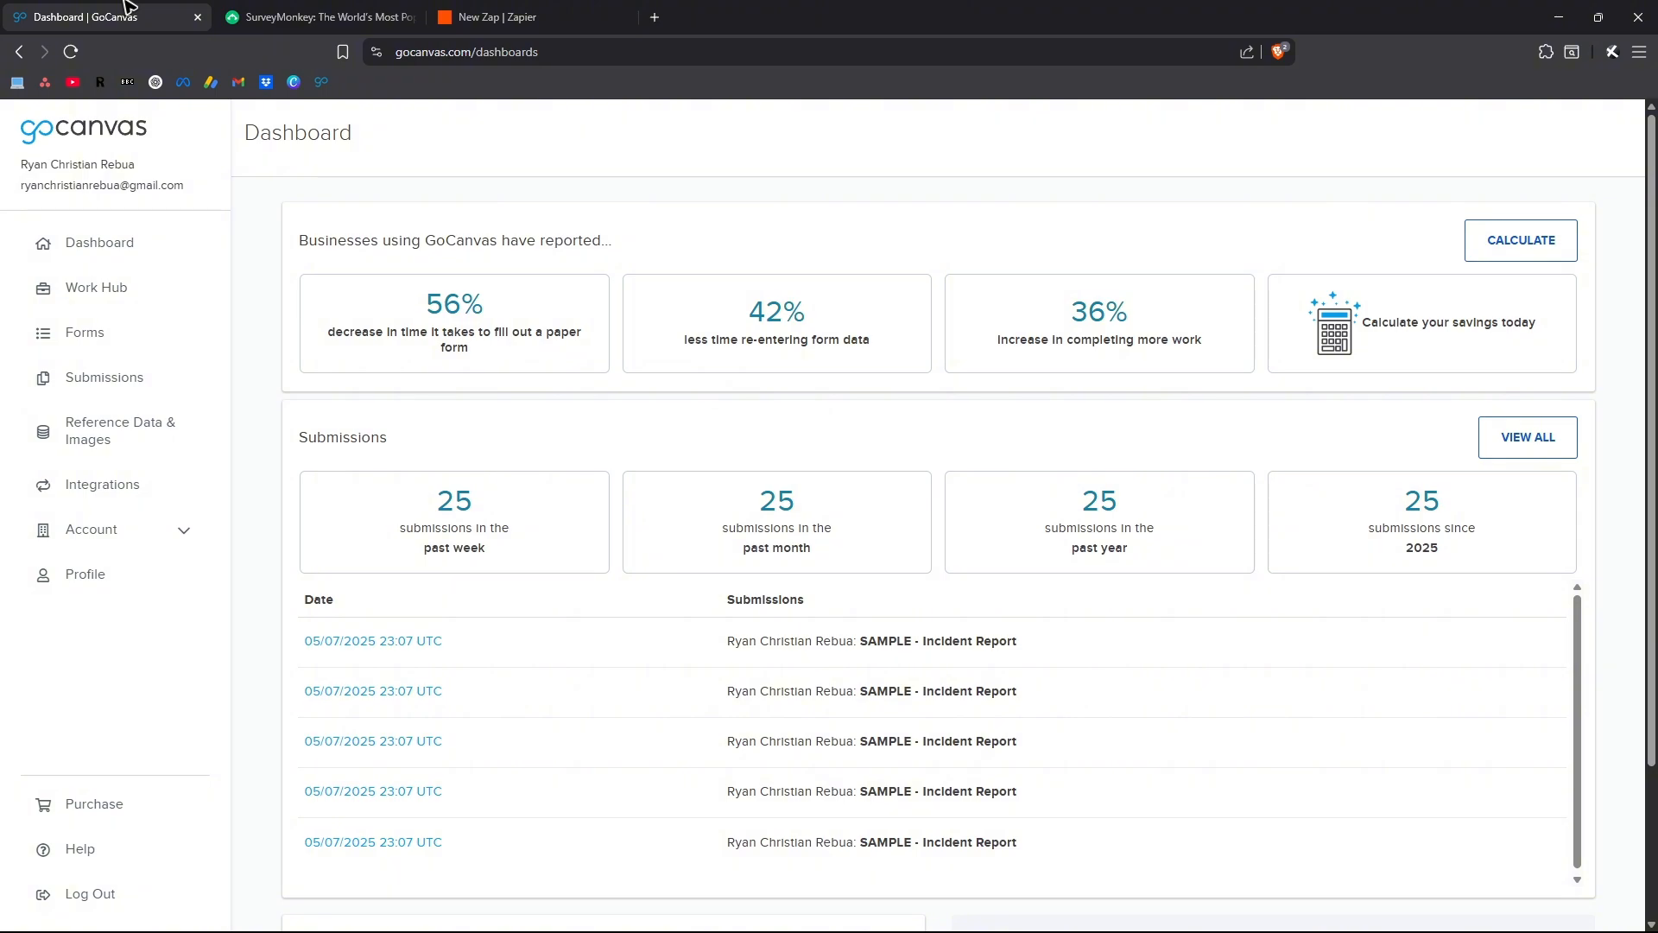
left_click(497, 16)
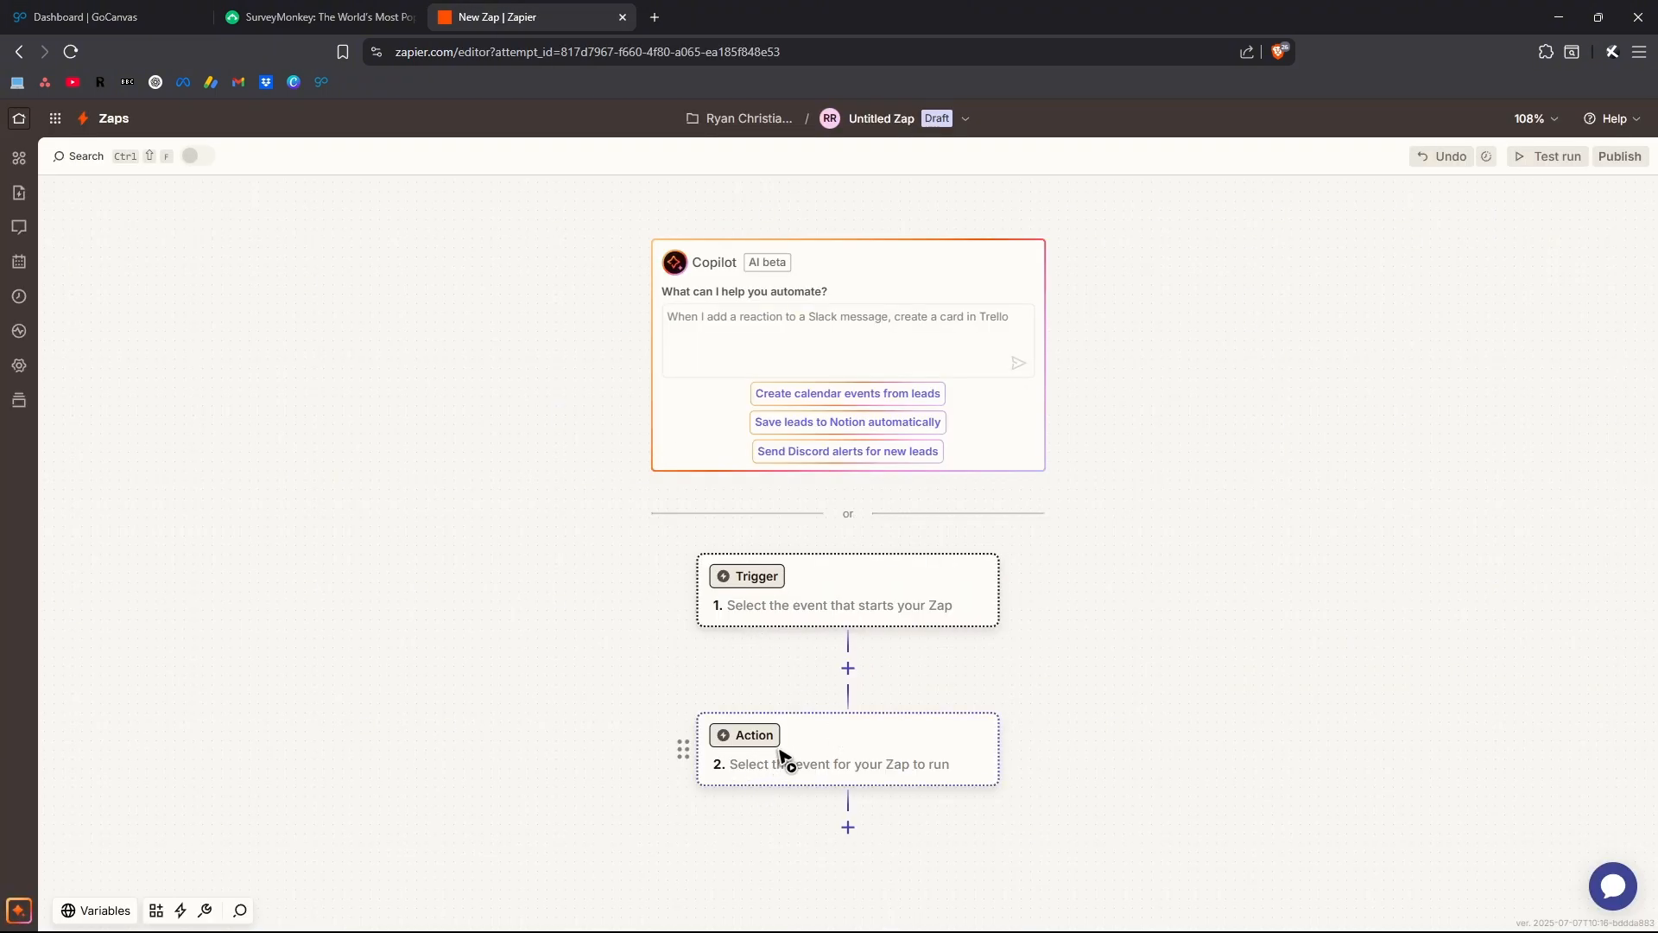
left_click(332, 10)
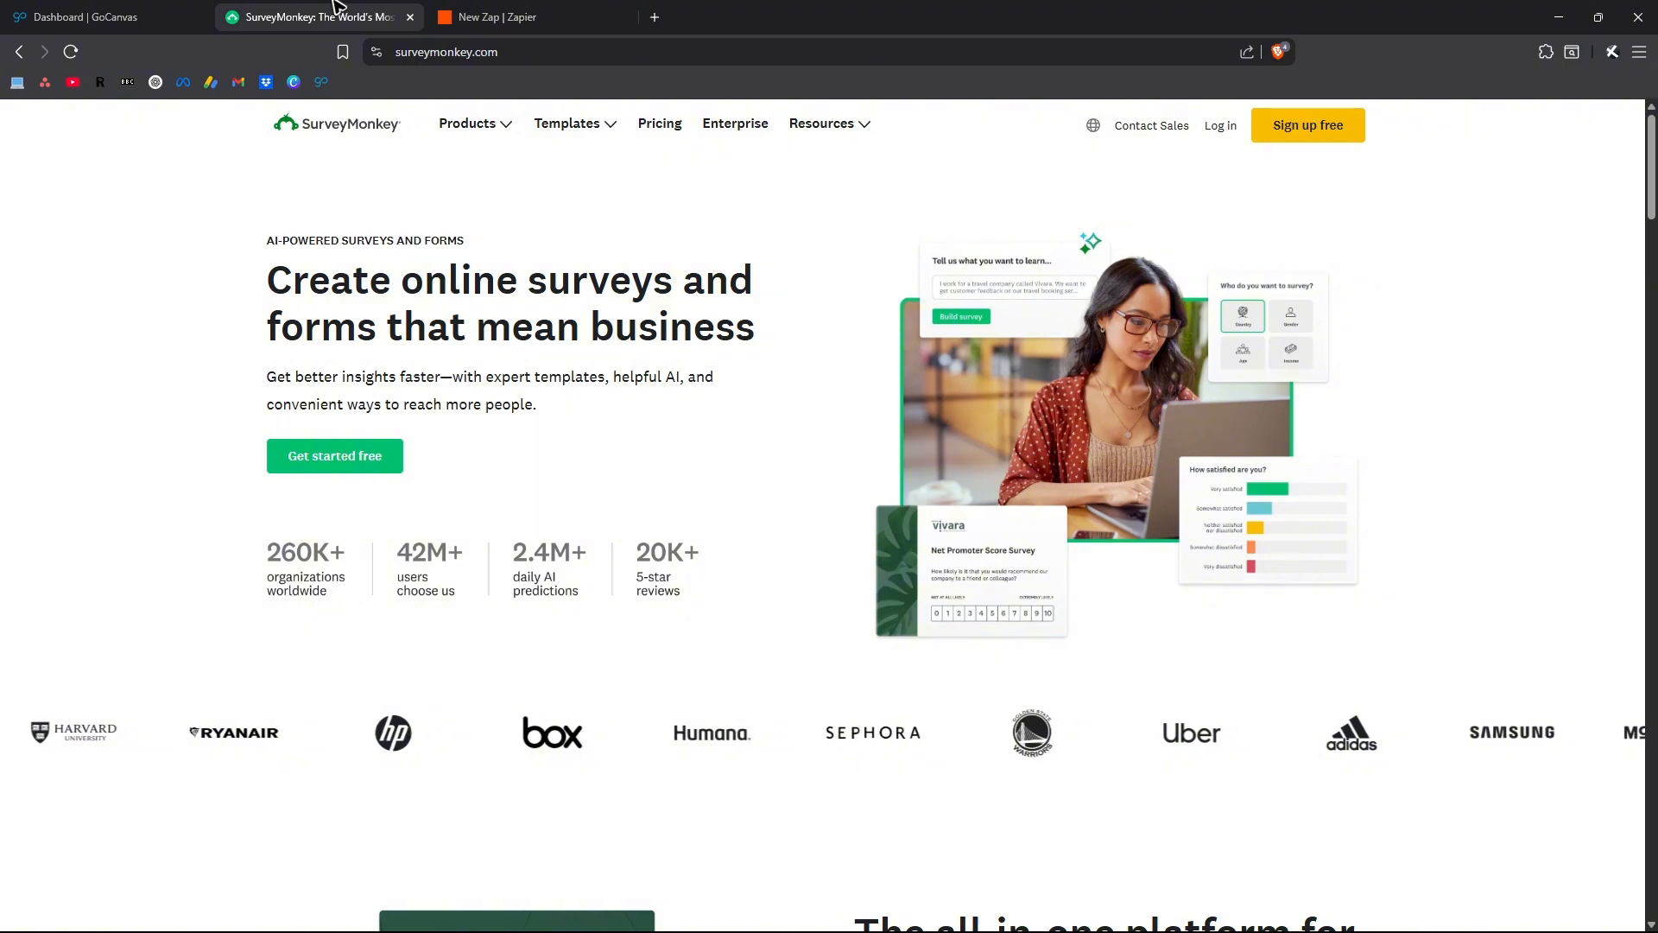
left_click(497, 17)
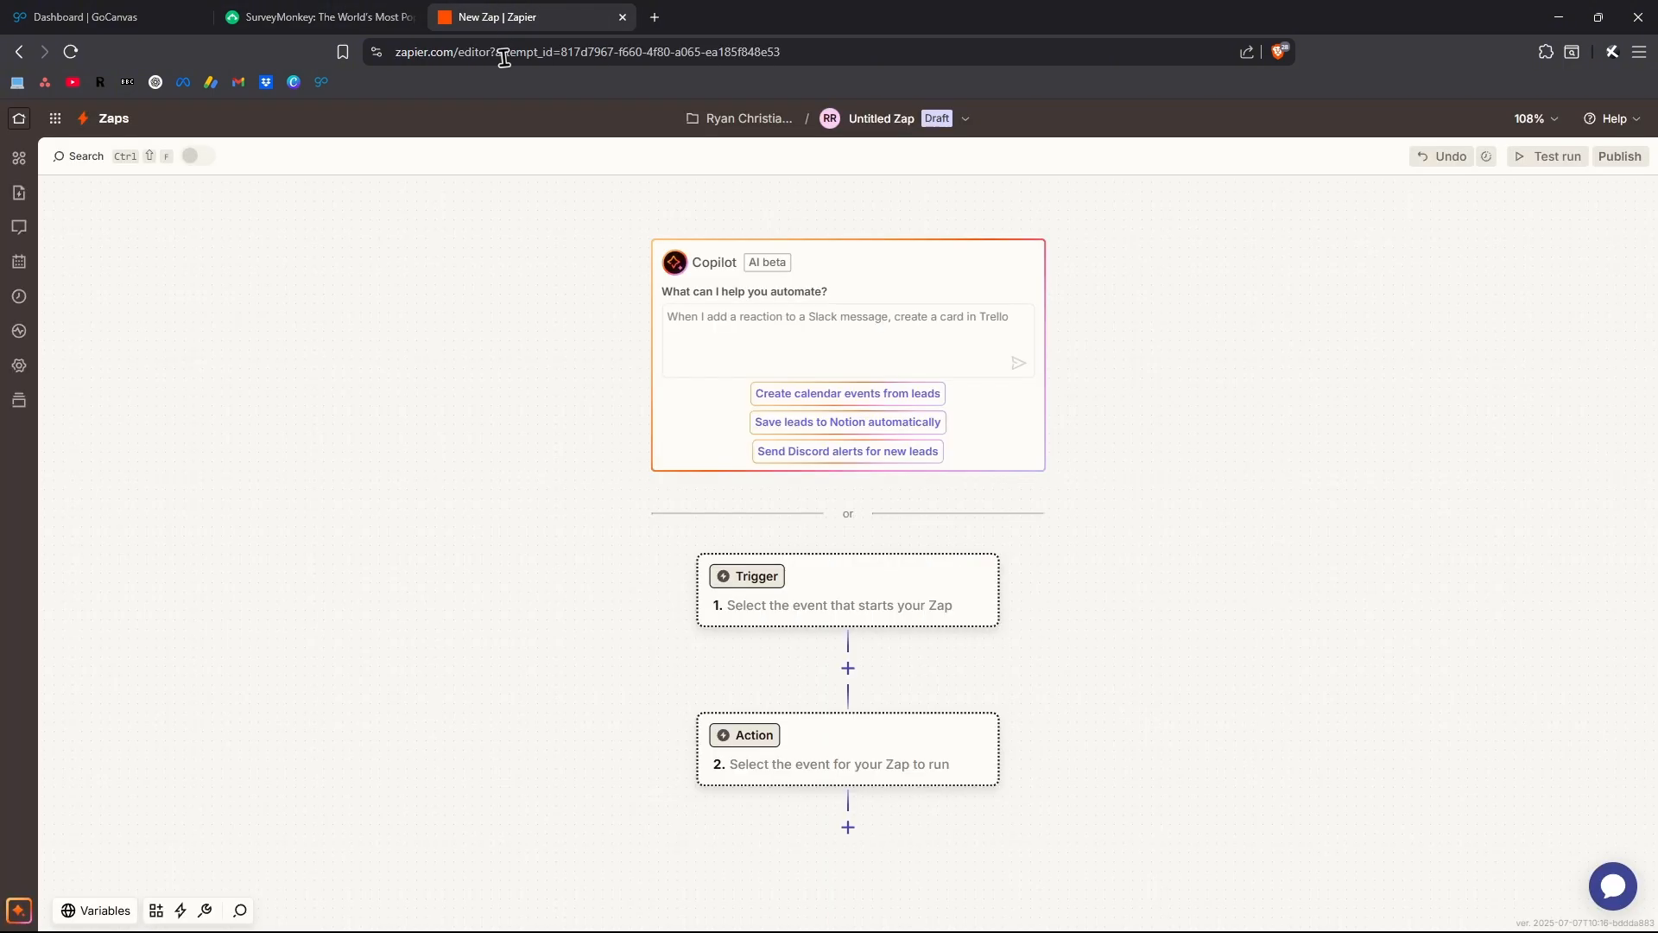
Set the Zap's trigger to GoCanvas with the New Submission event and connect the GoCanvas account
left_click(758, 590)
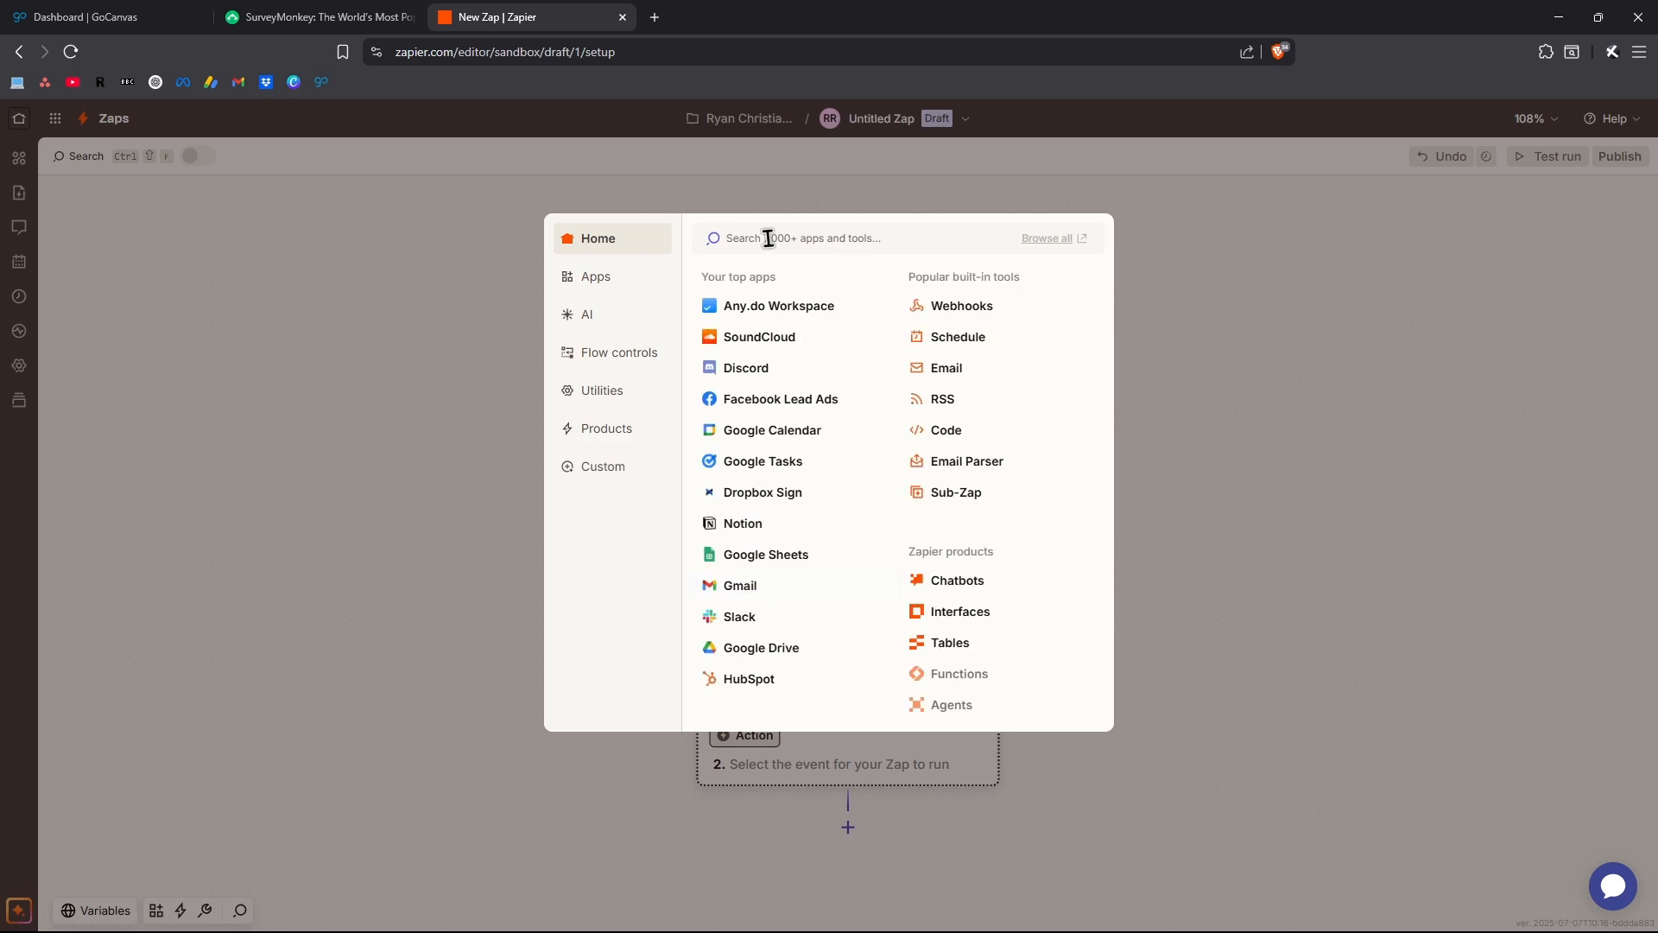
type("gocanvas")
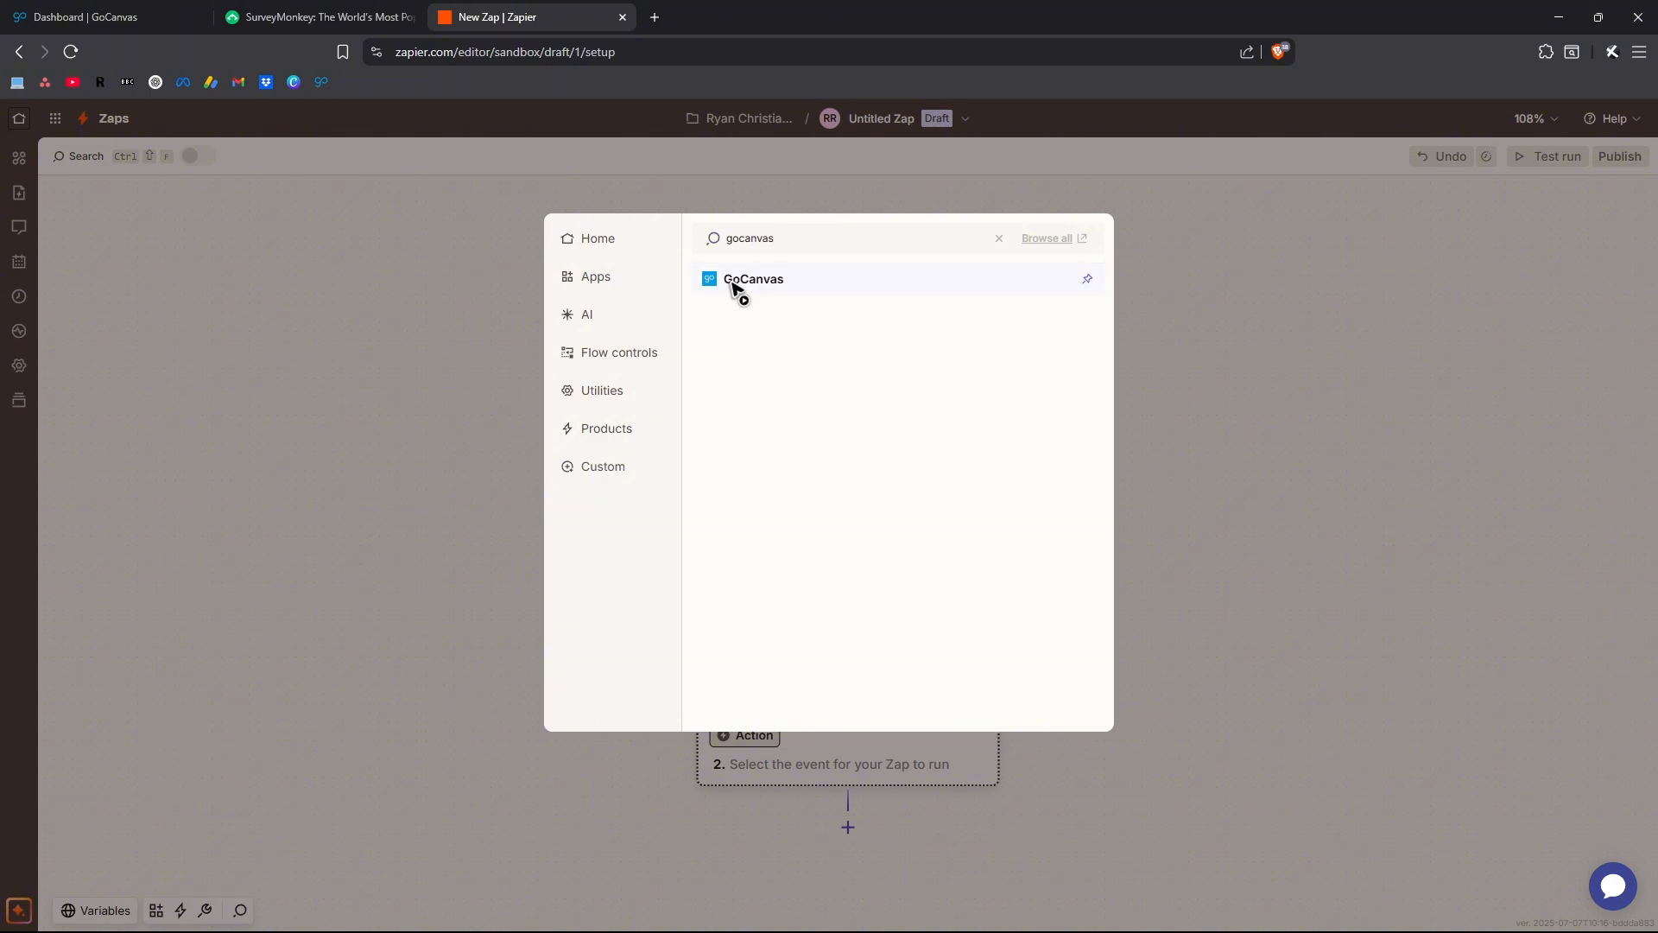
left_click(736, 287)
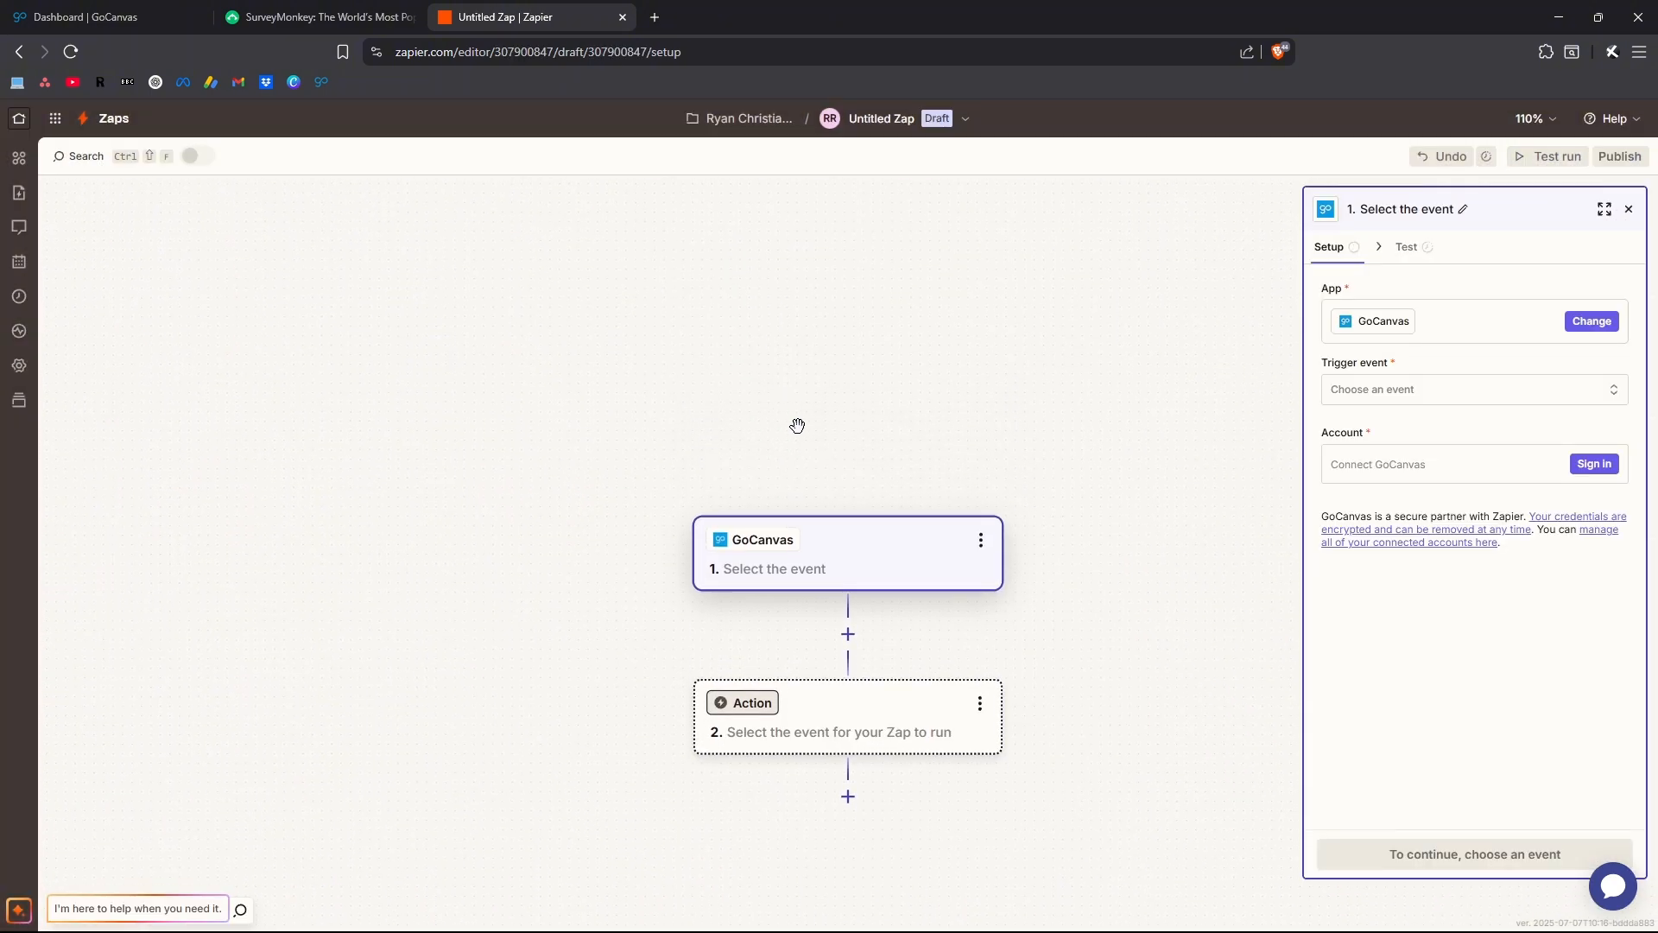
left_click(1399, 399)
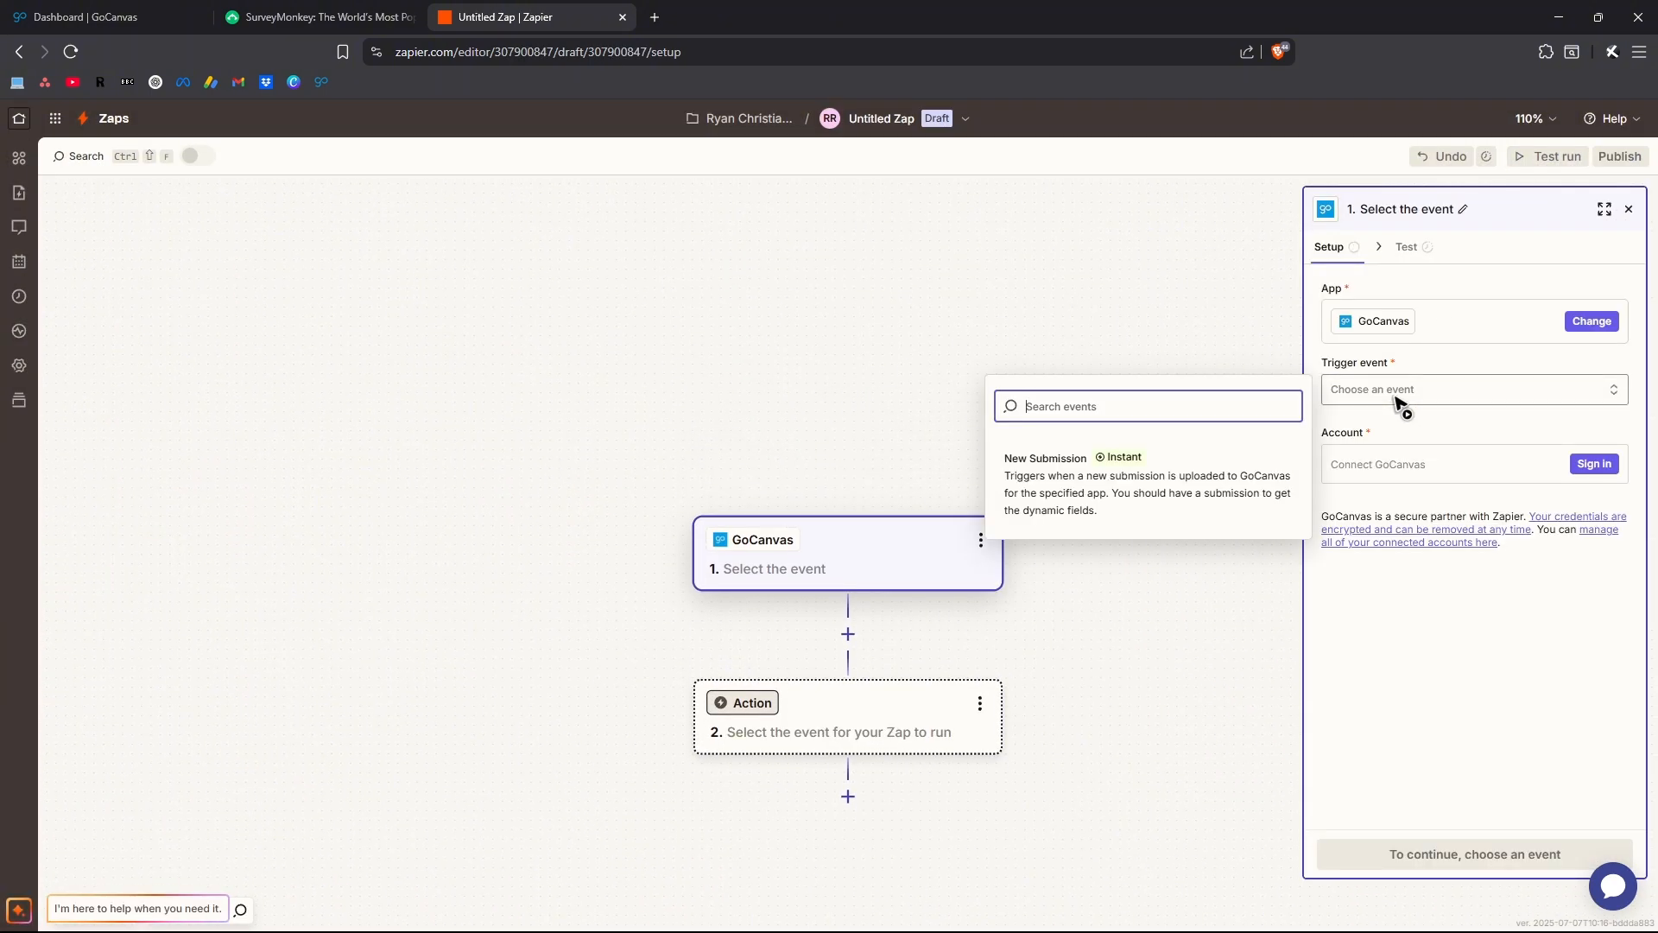
left_click(1075, 490)
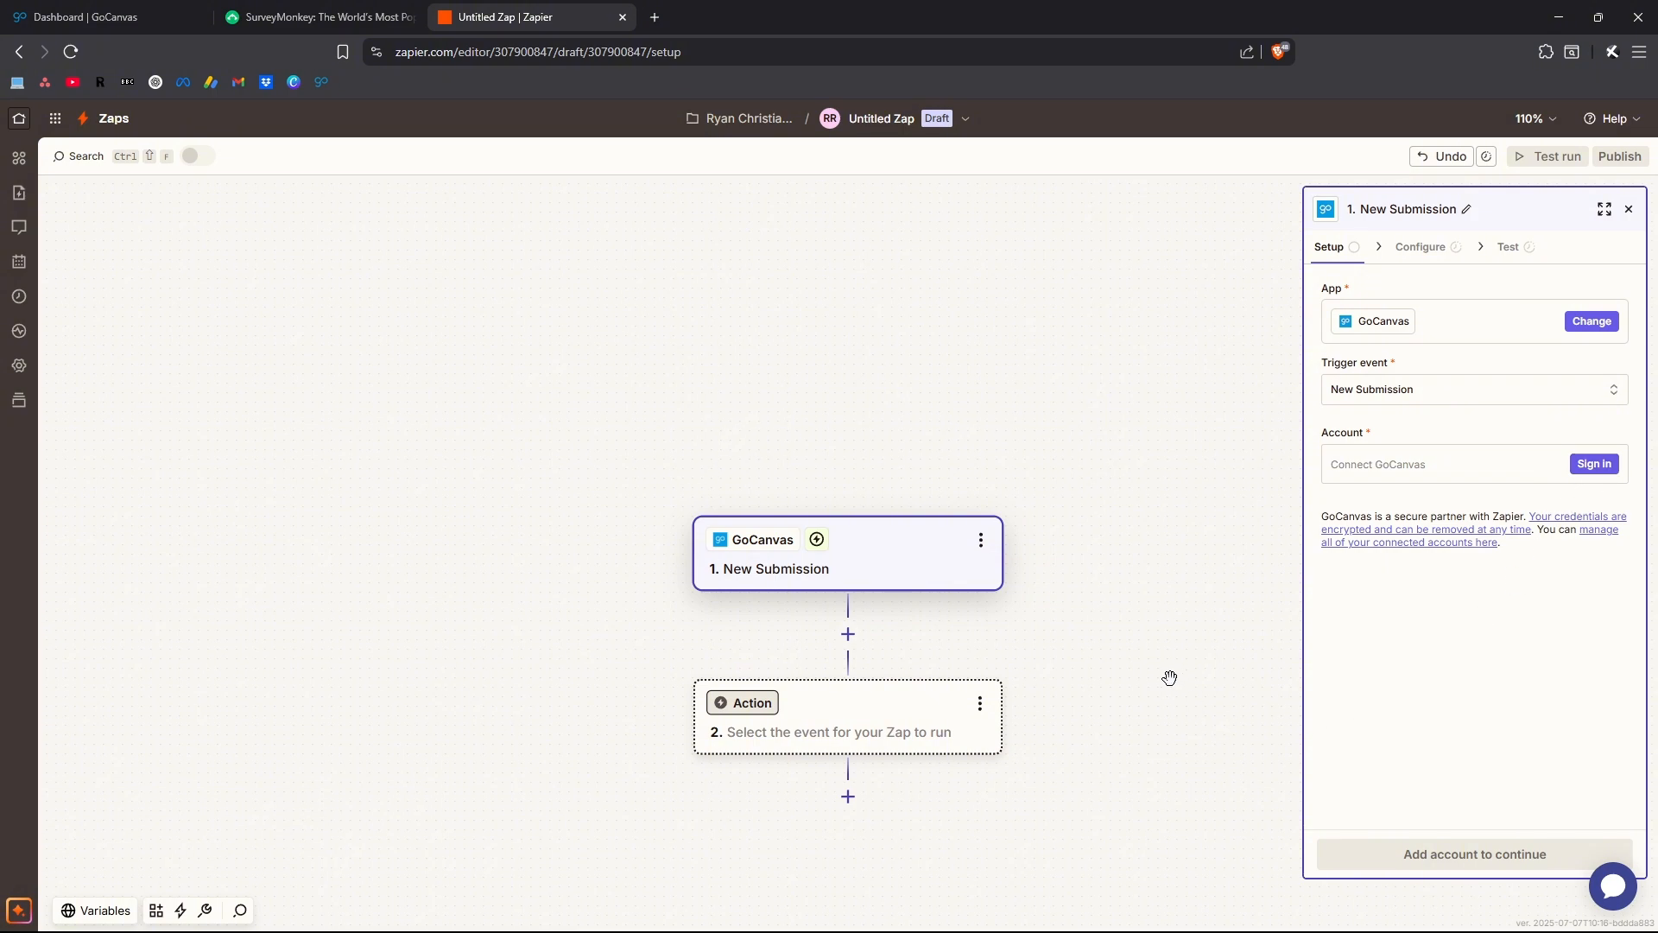
left_click_drag(493, 26, 867, 195)
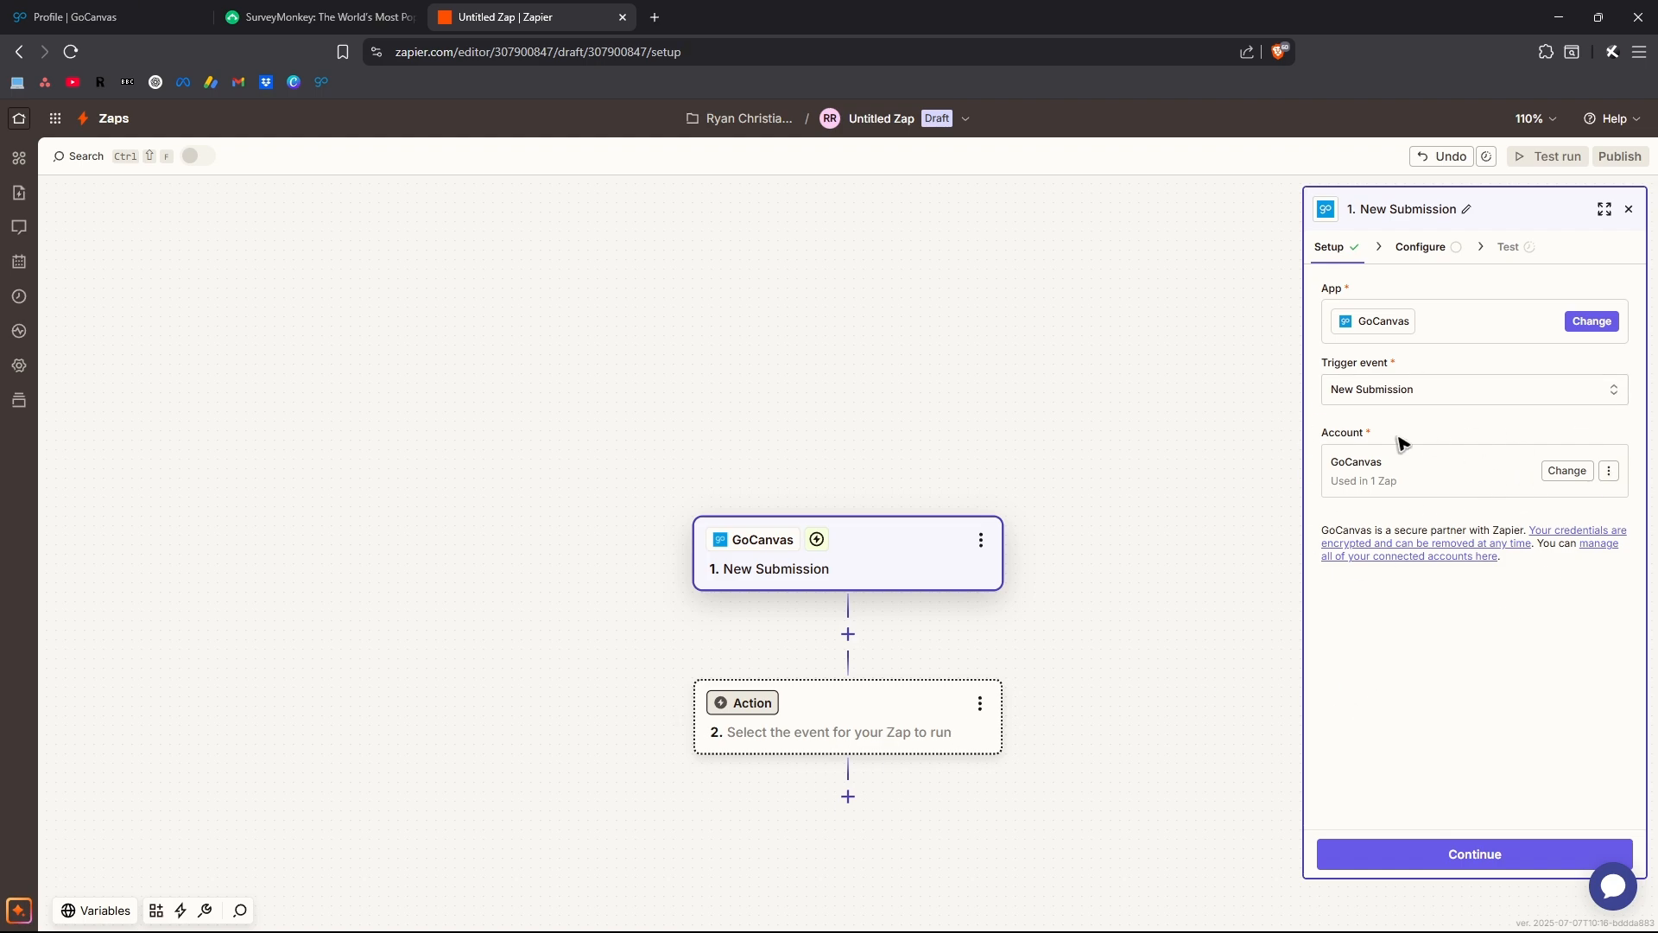
Configure the GoCanvas trigger to use the SAMPLE - Incident Report form as its App Name
left_click(1434, 251)
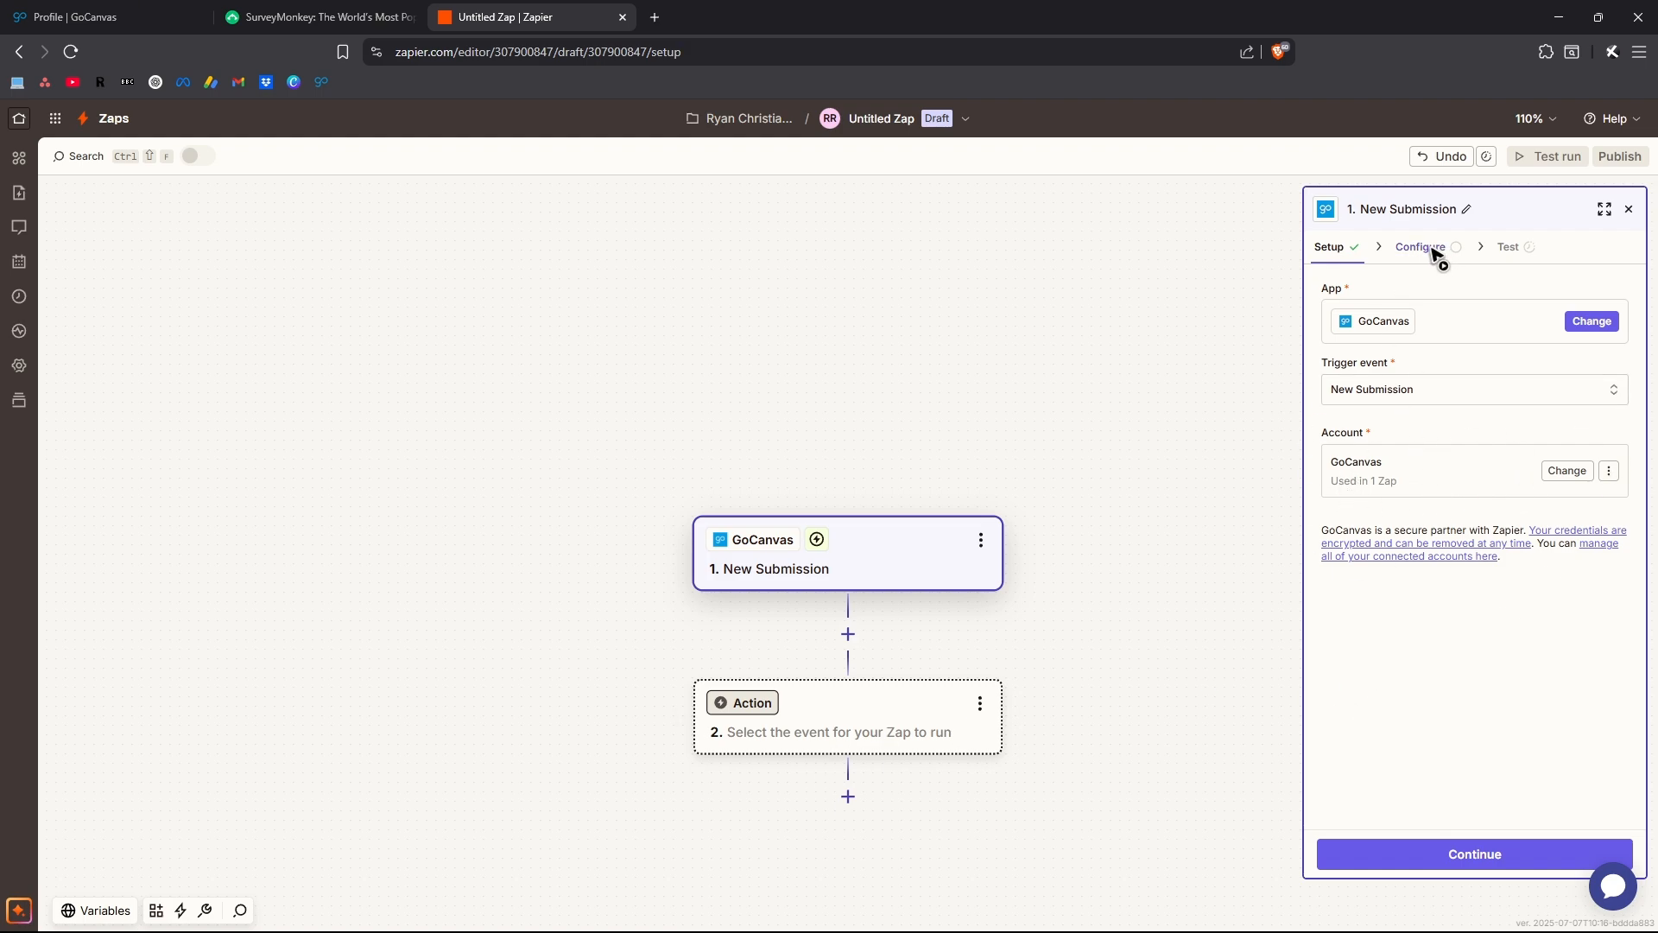
left_click(1569, 379)
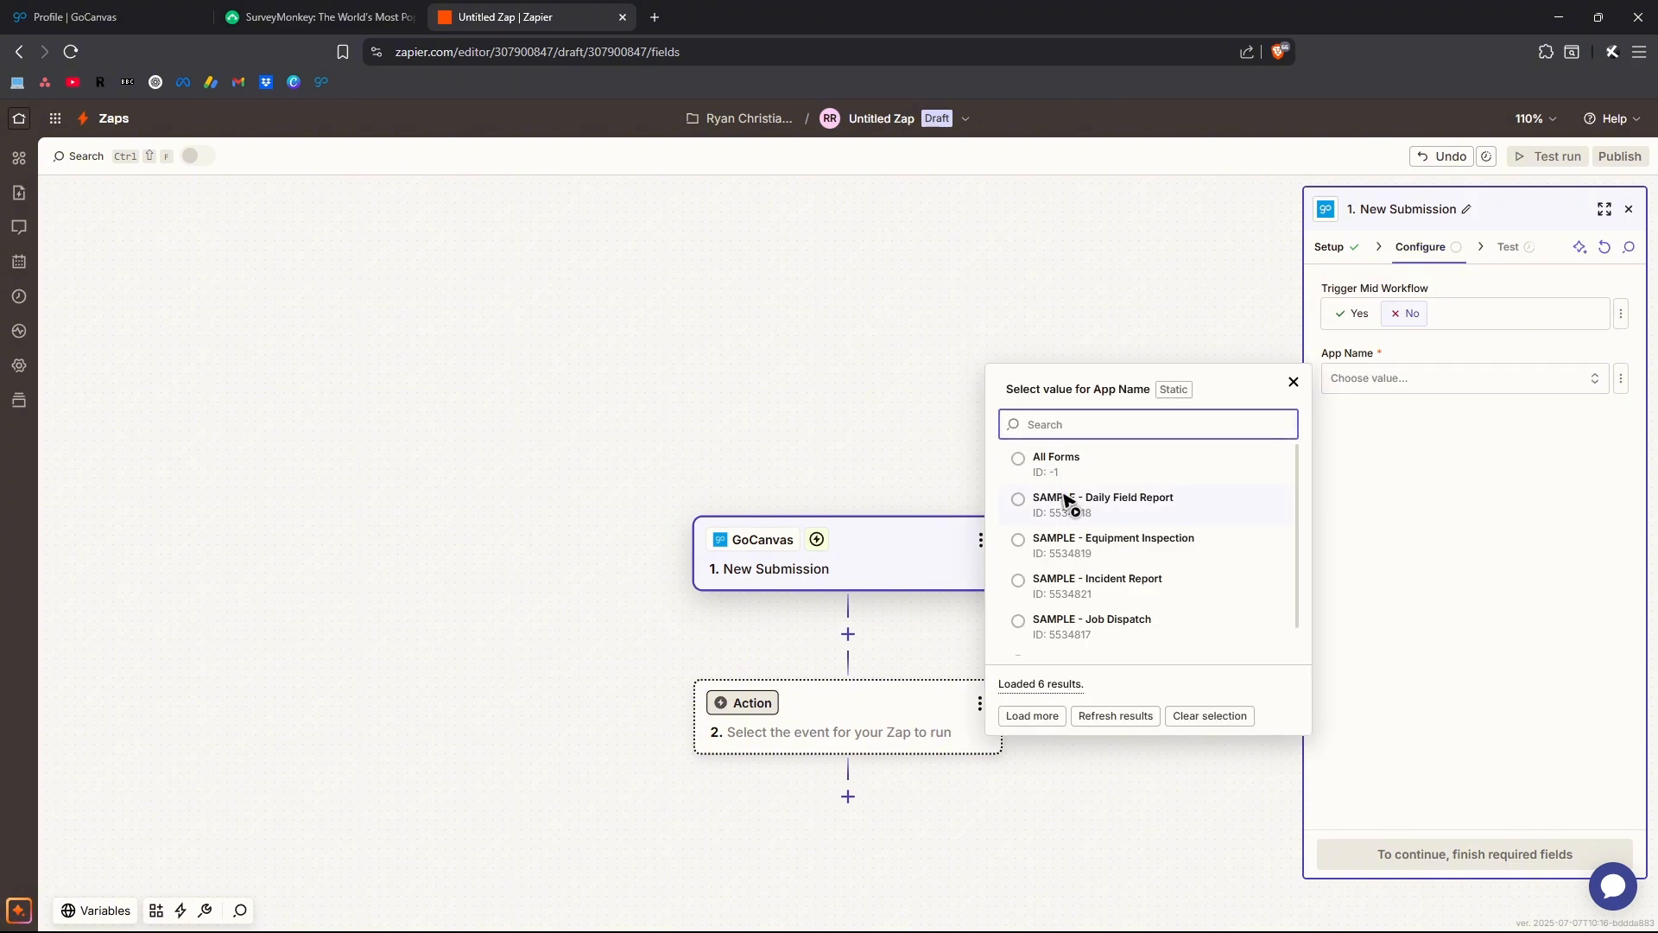
scroll(1195, 579, "down", 1)
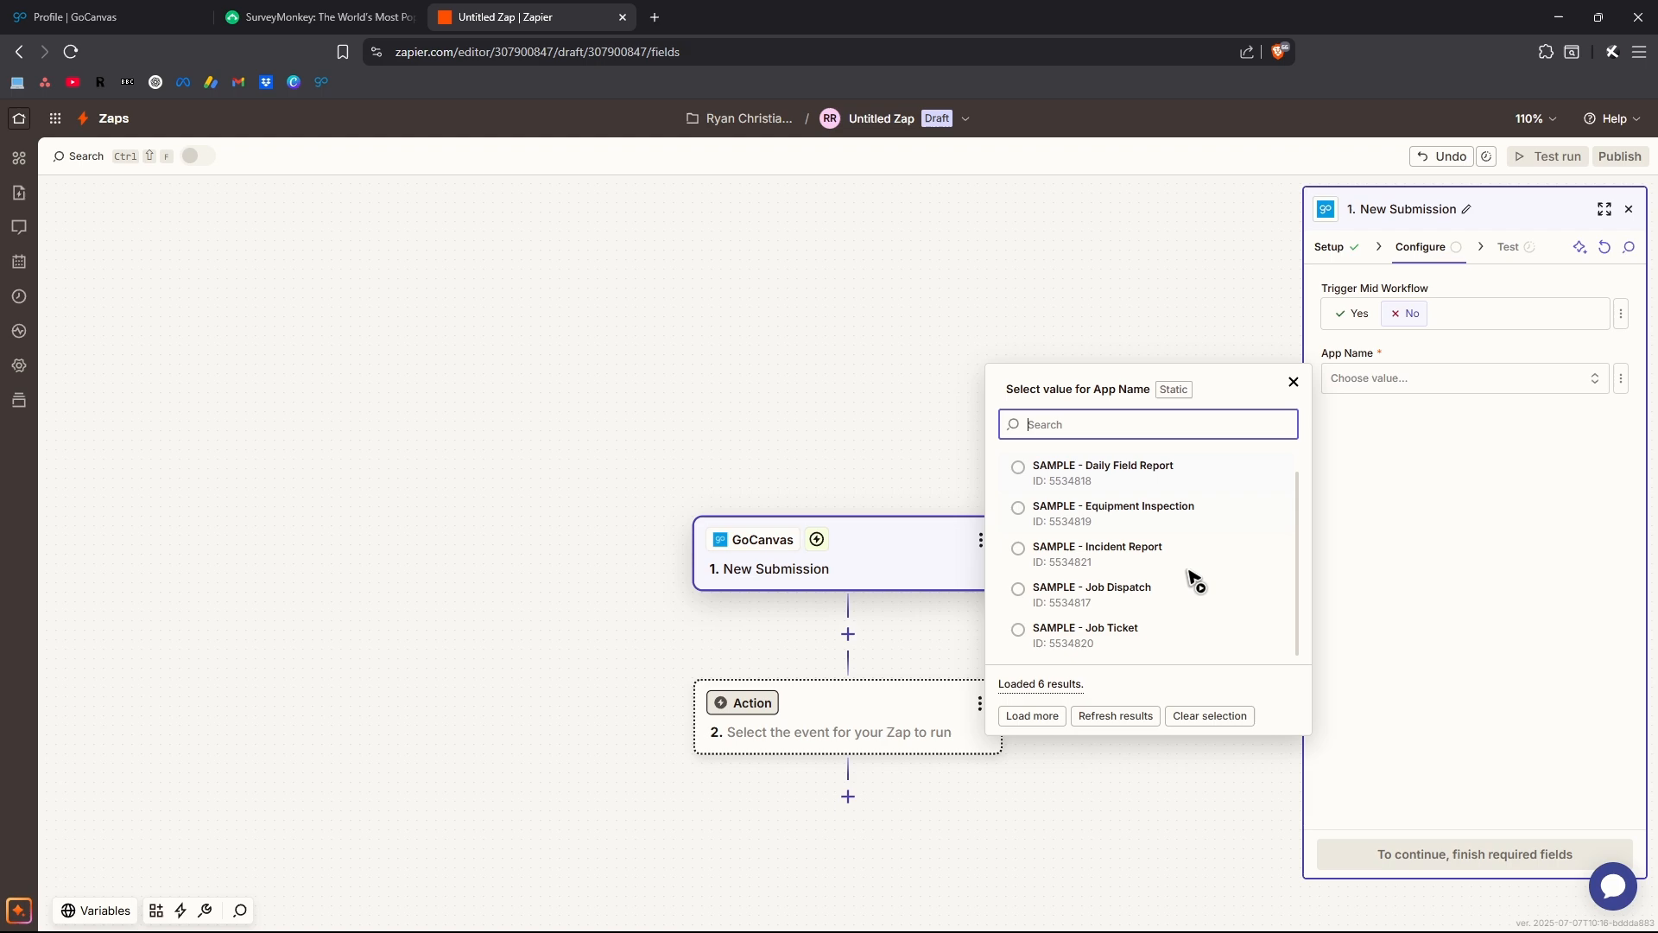
left_click(1019, 554)
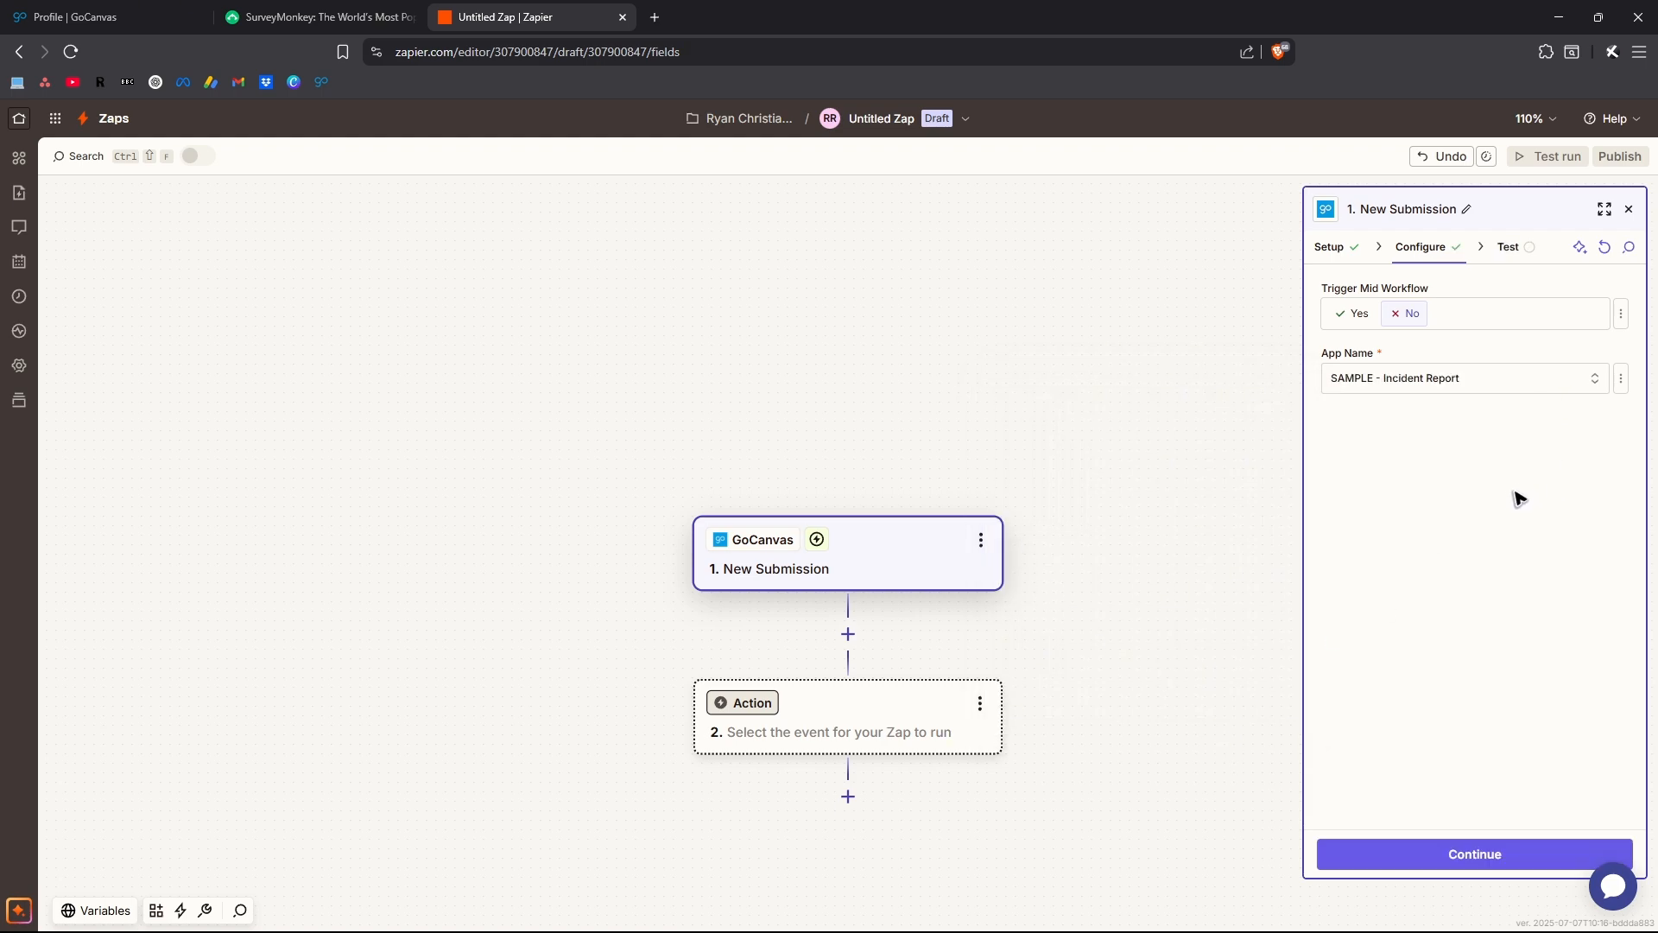
Test the GoCanvas trigger and continue with the Submission A record, closing the app picker that opens
left_click(1508, 247)
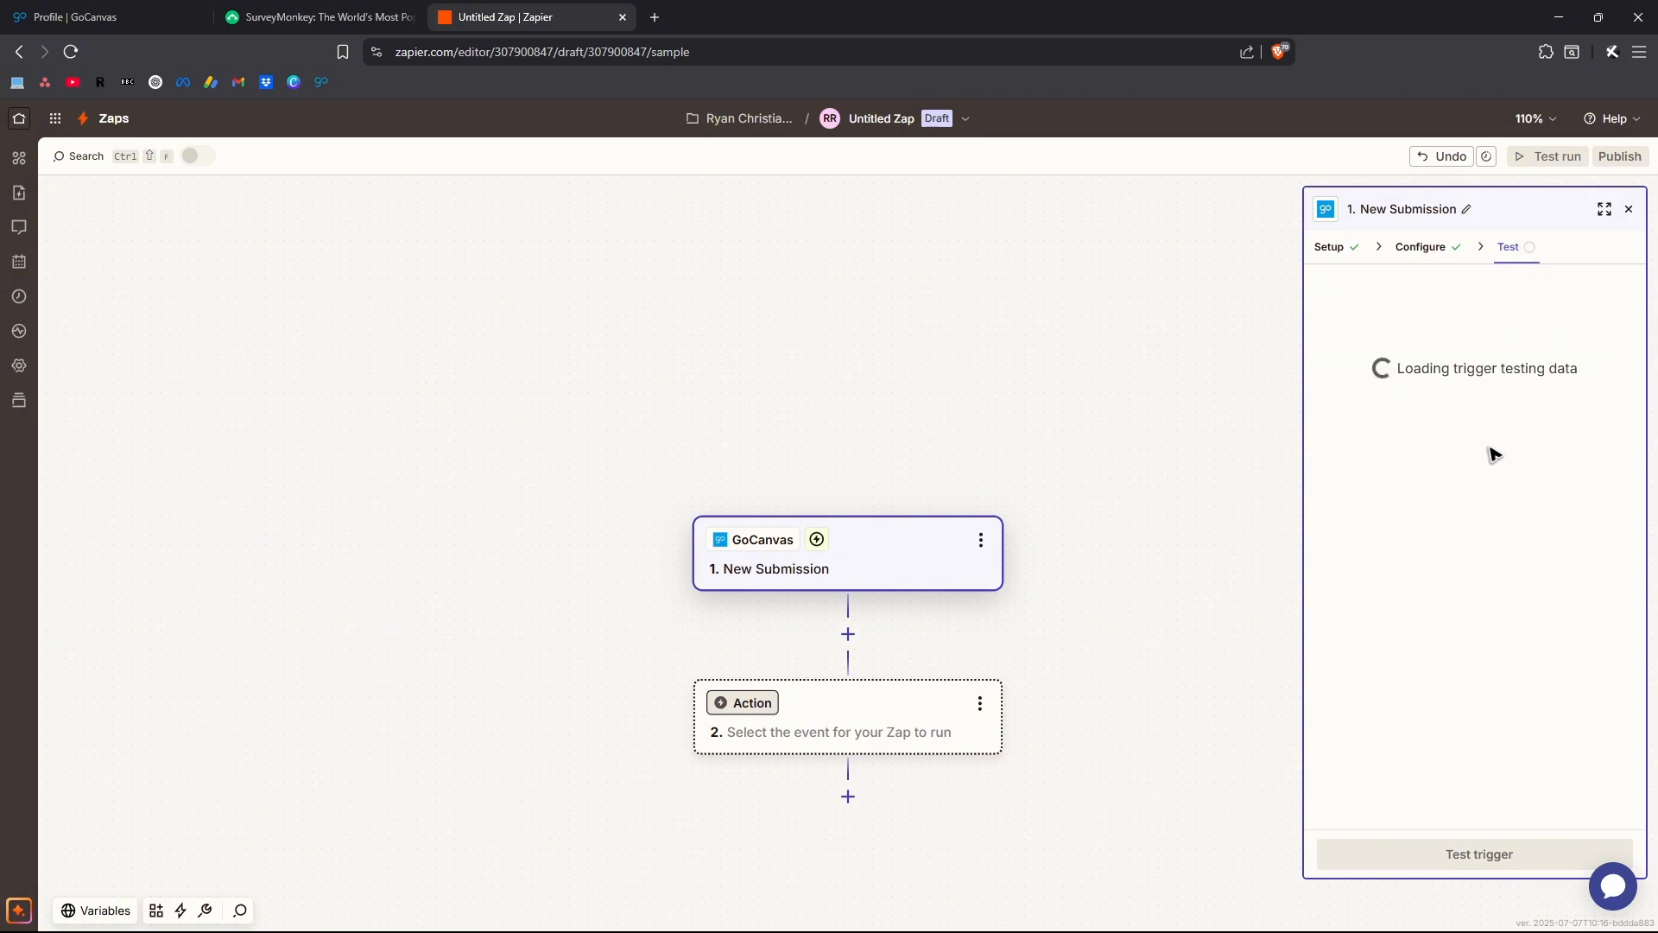
left_click(1476, 857)
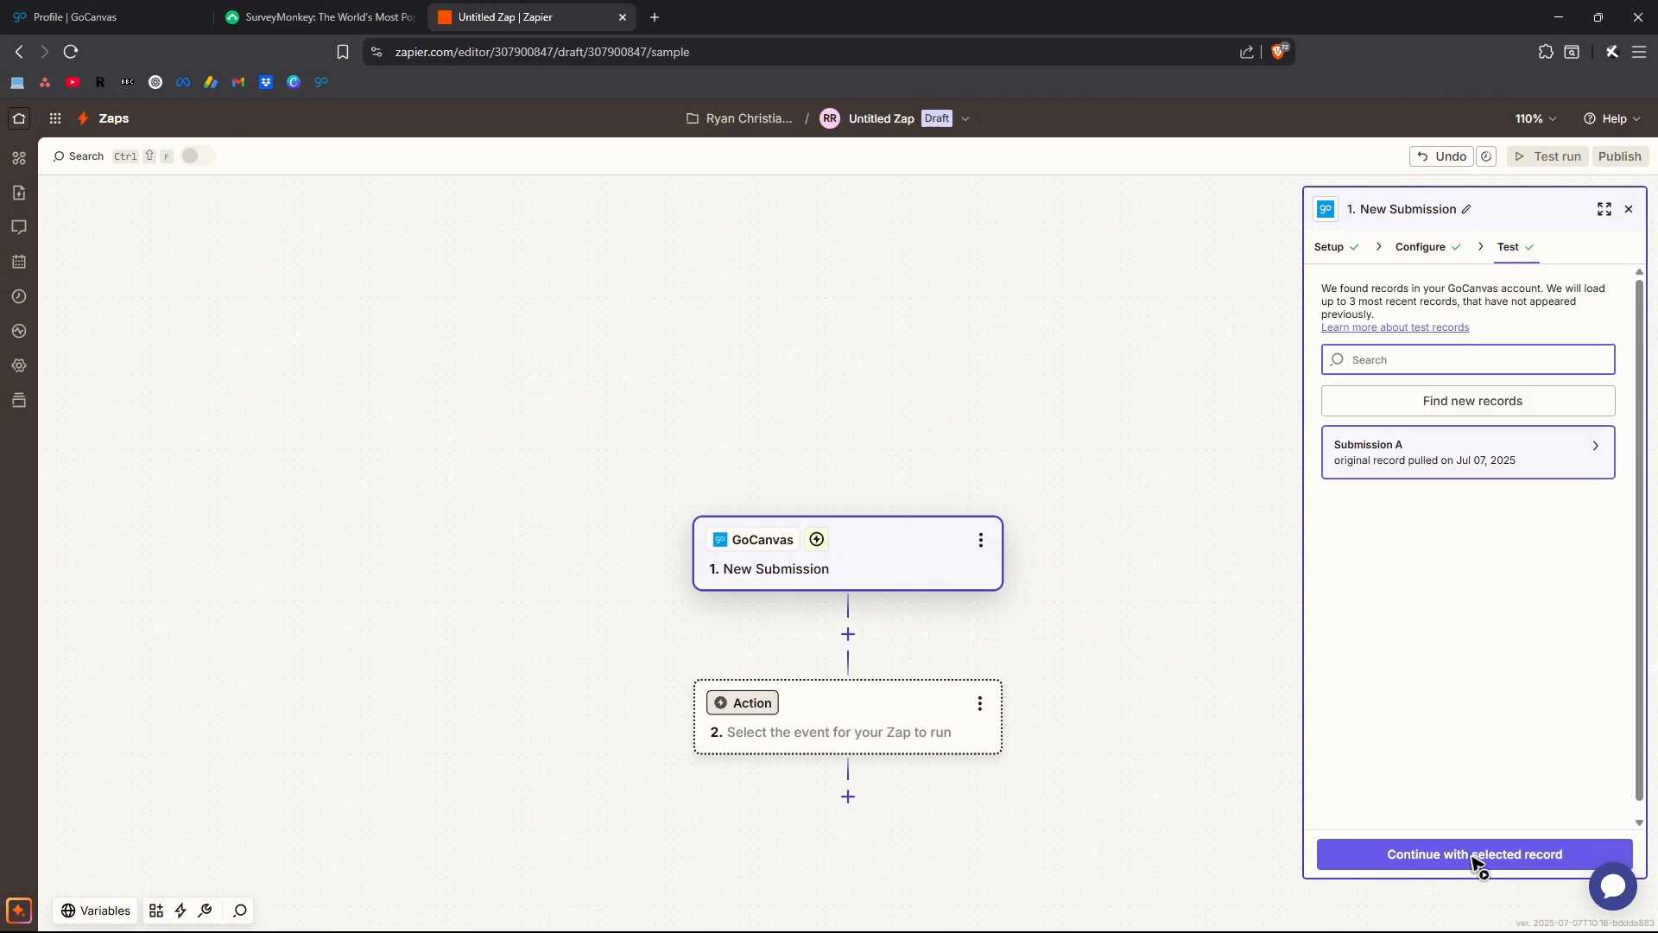
left_click(1476, 855)
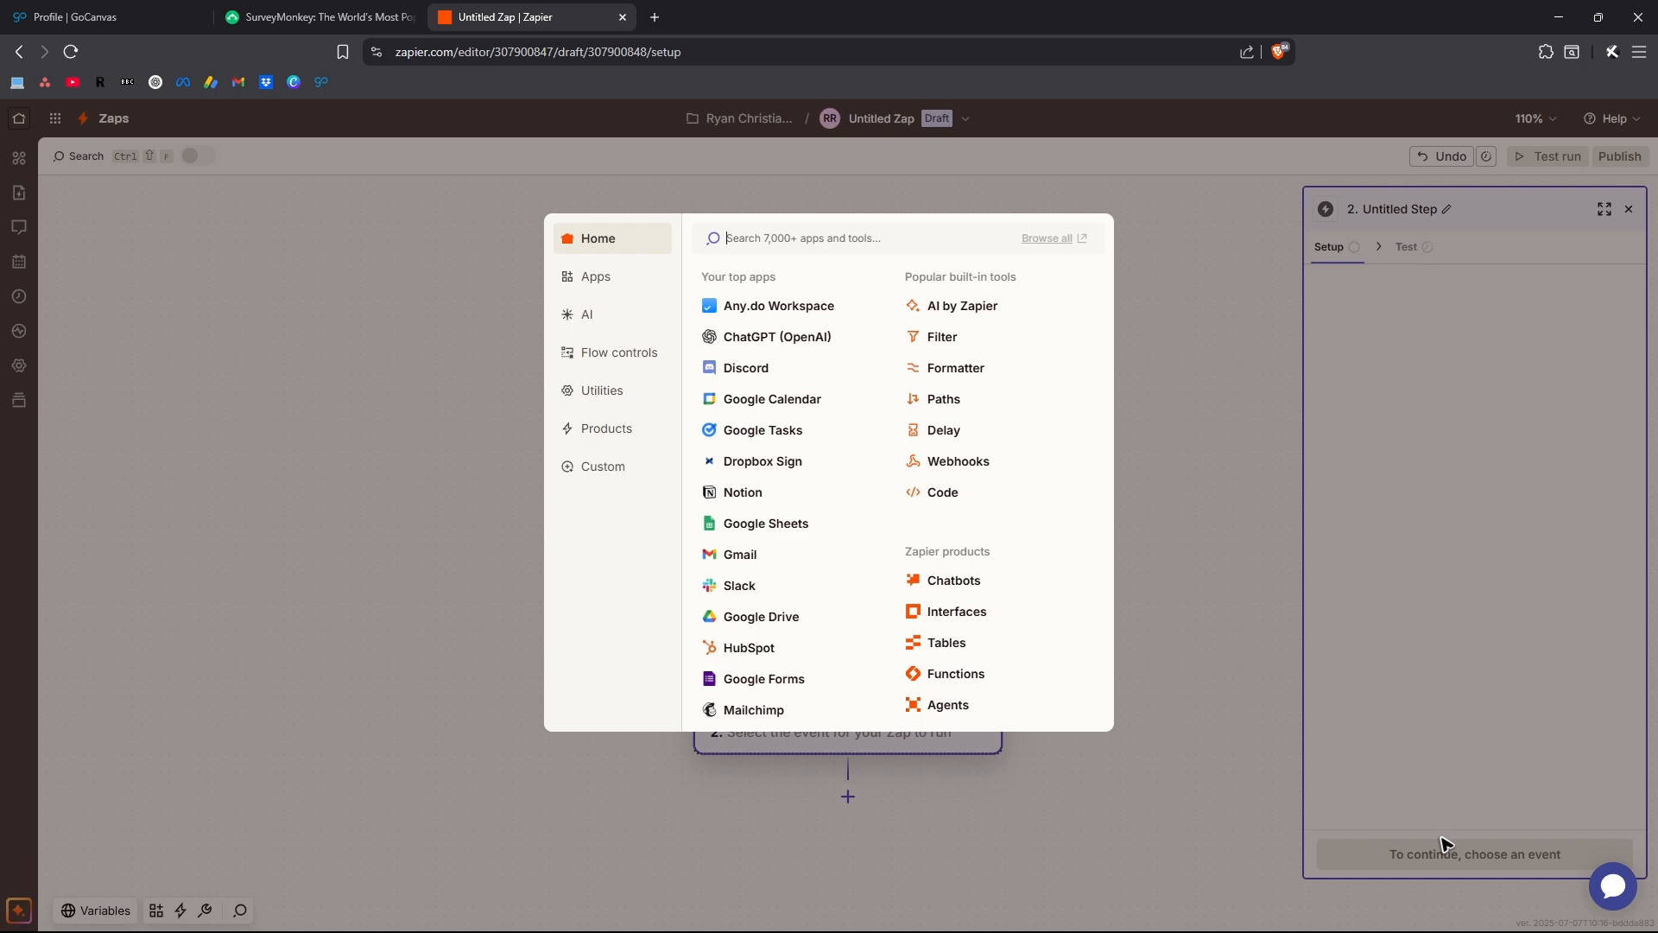
left_click(1225, 822)
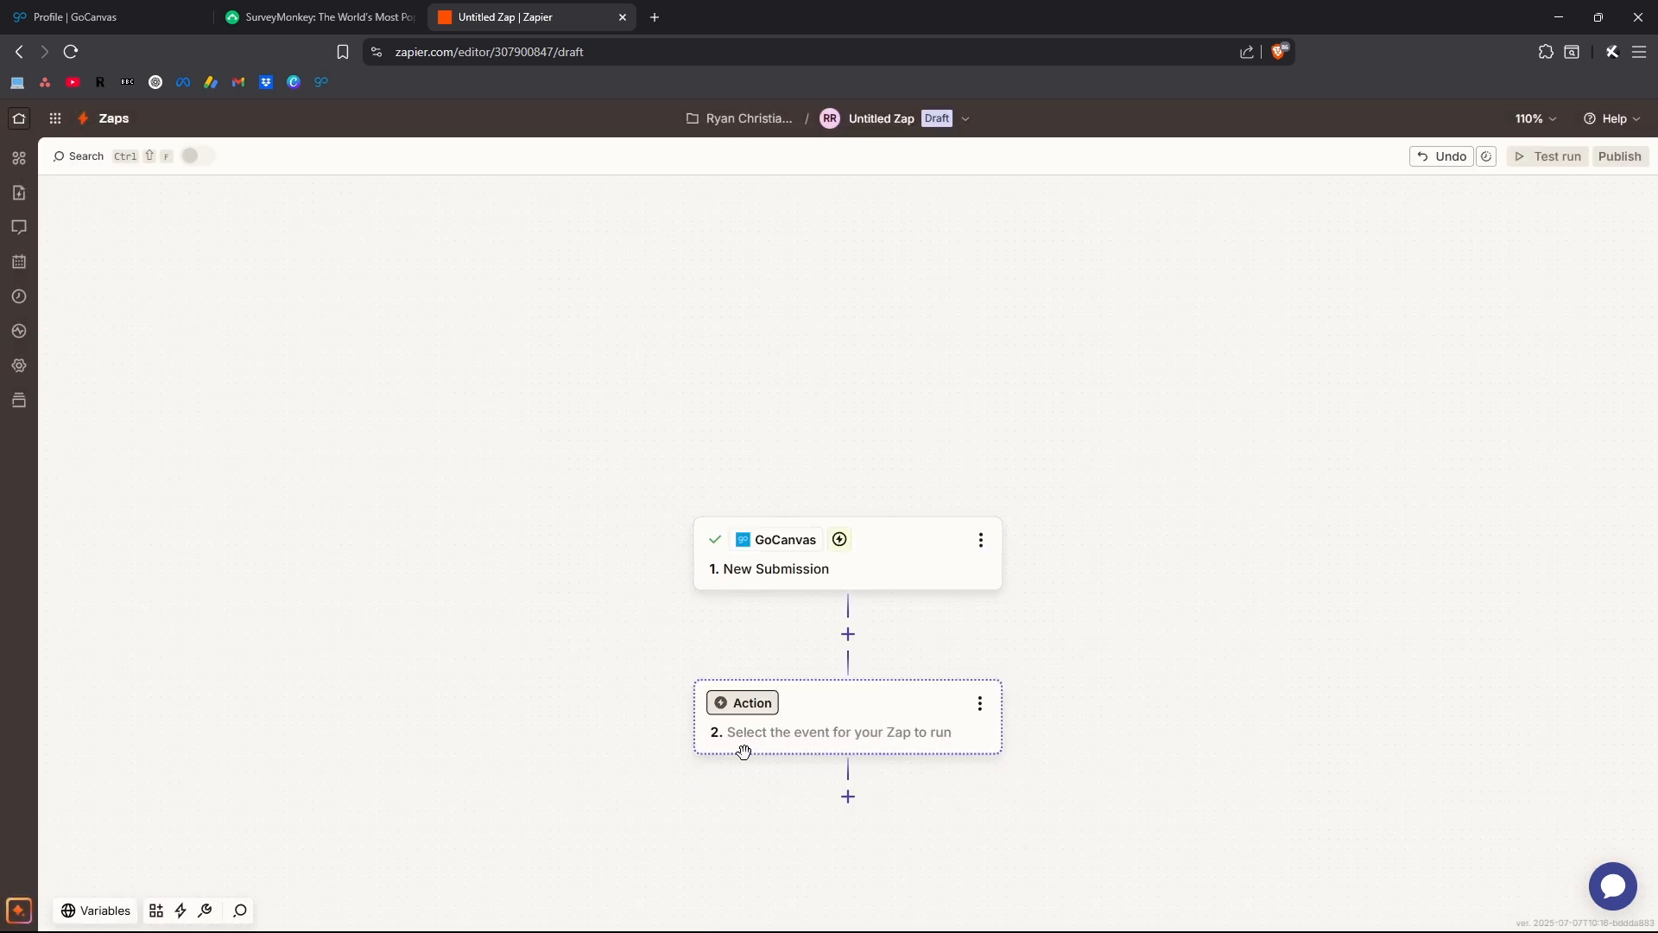
Set the Zap's action to SurveyMonkey with the Create Contact event
left_click(741, 704)
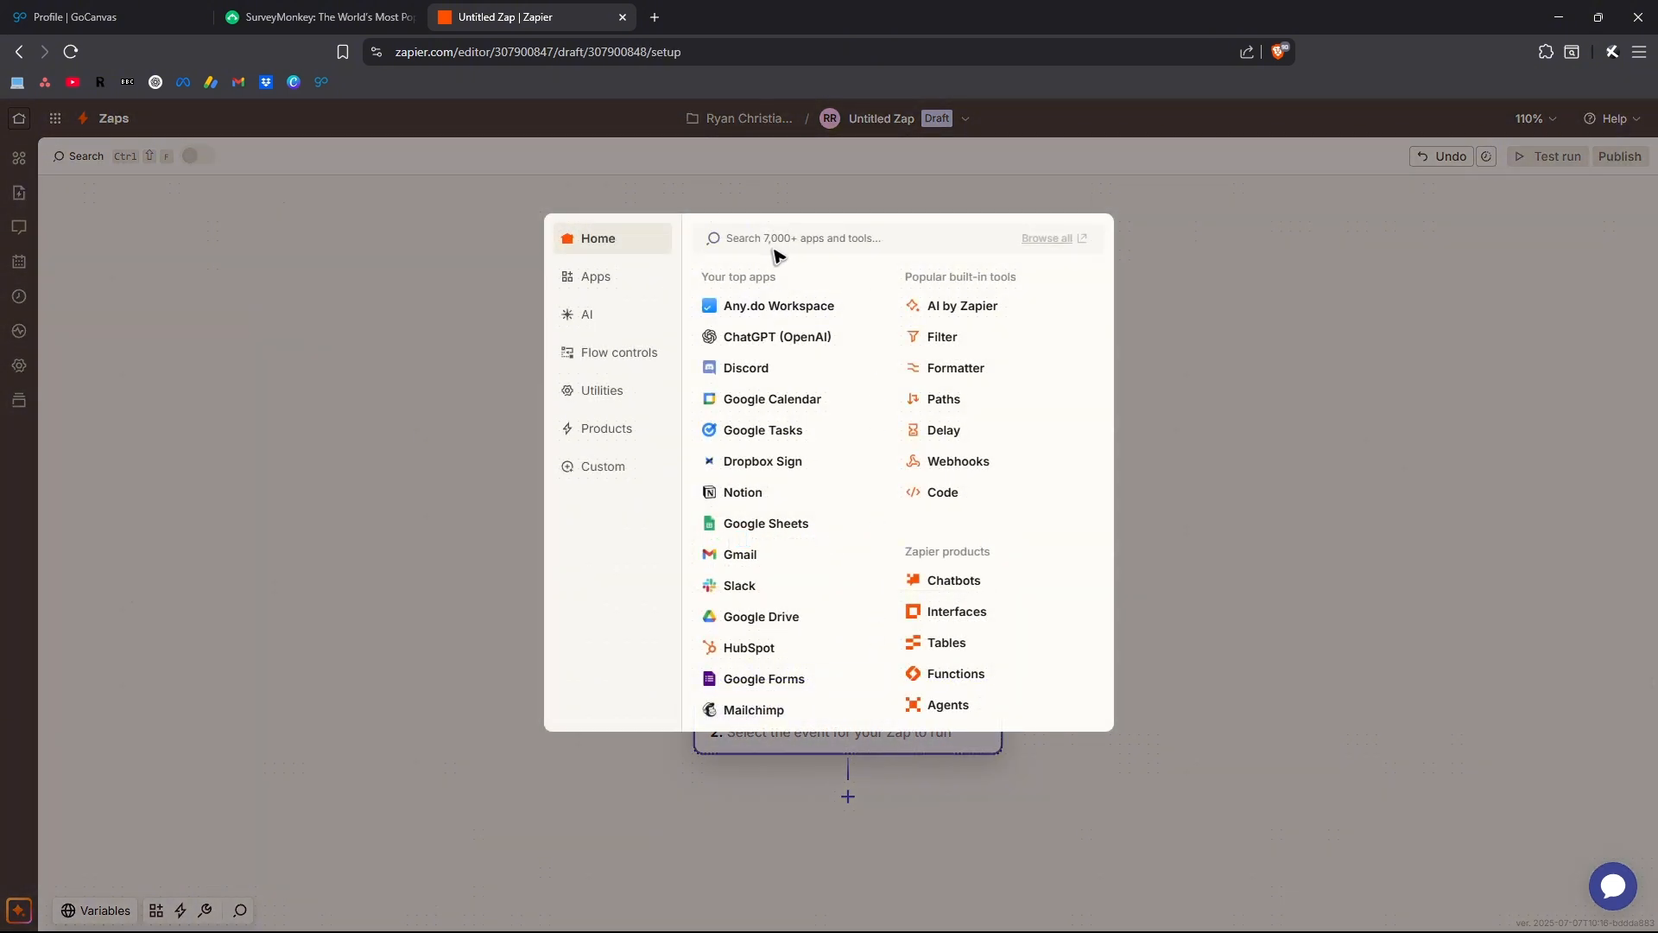
type("survey mo")
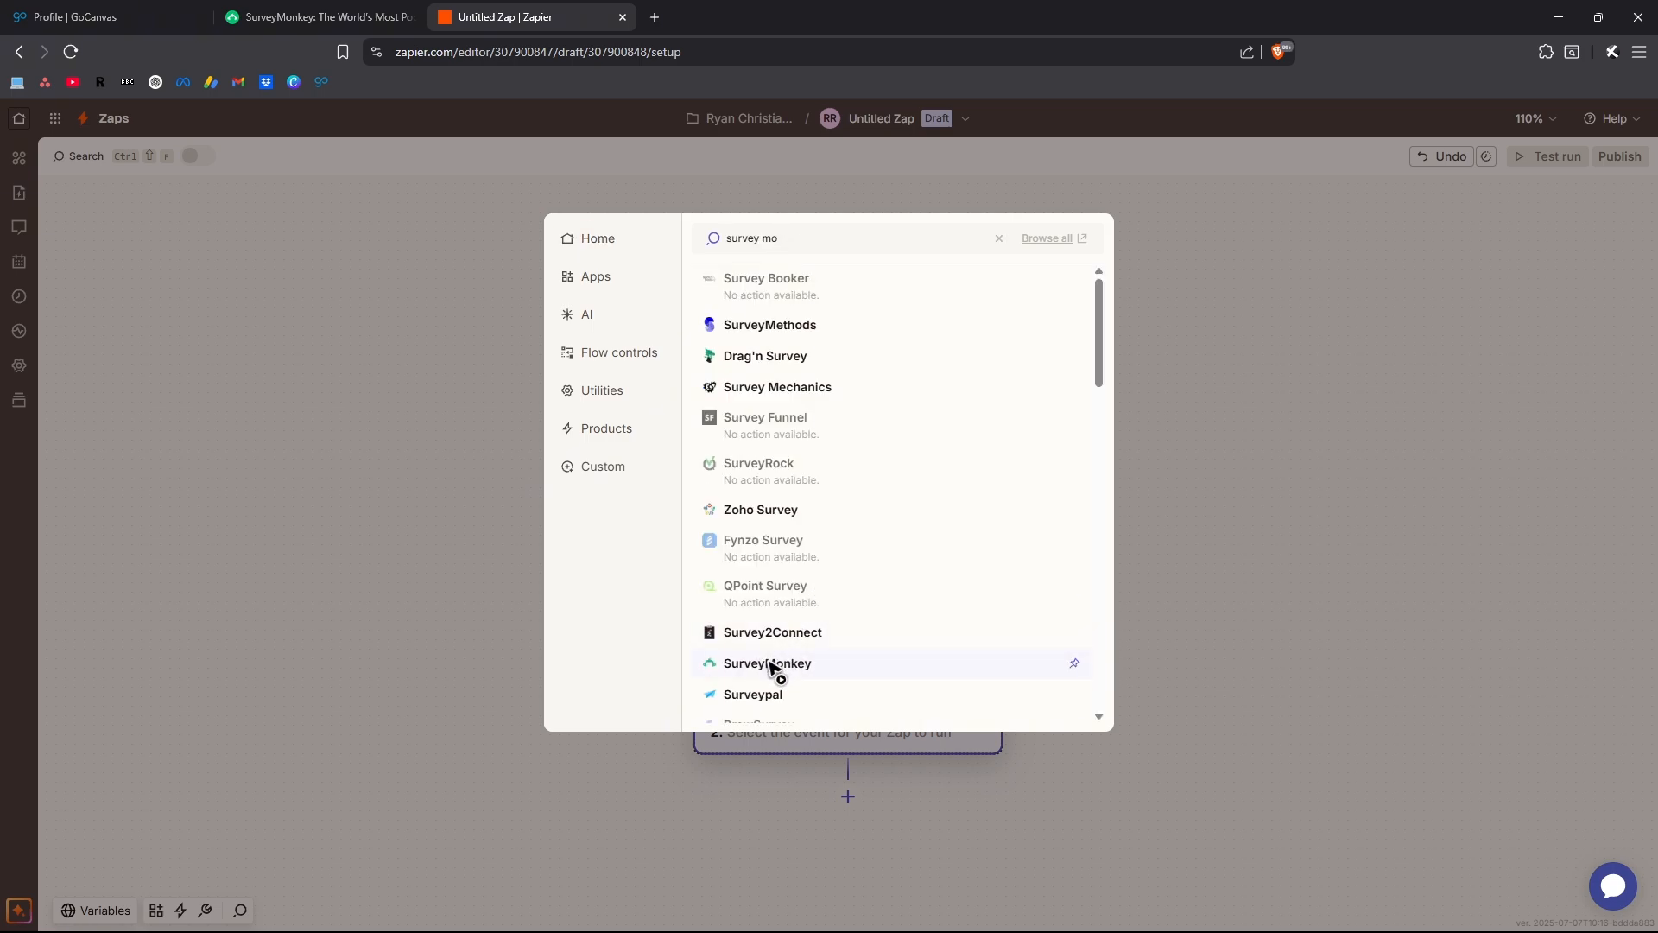
left_click(836, 671)
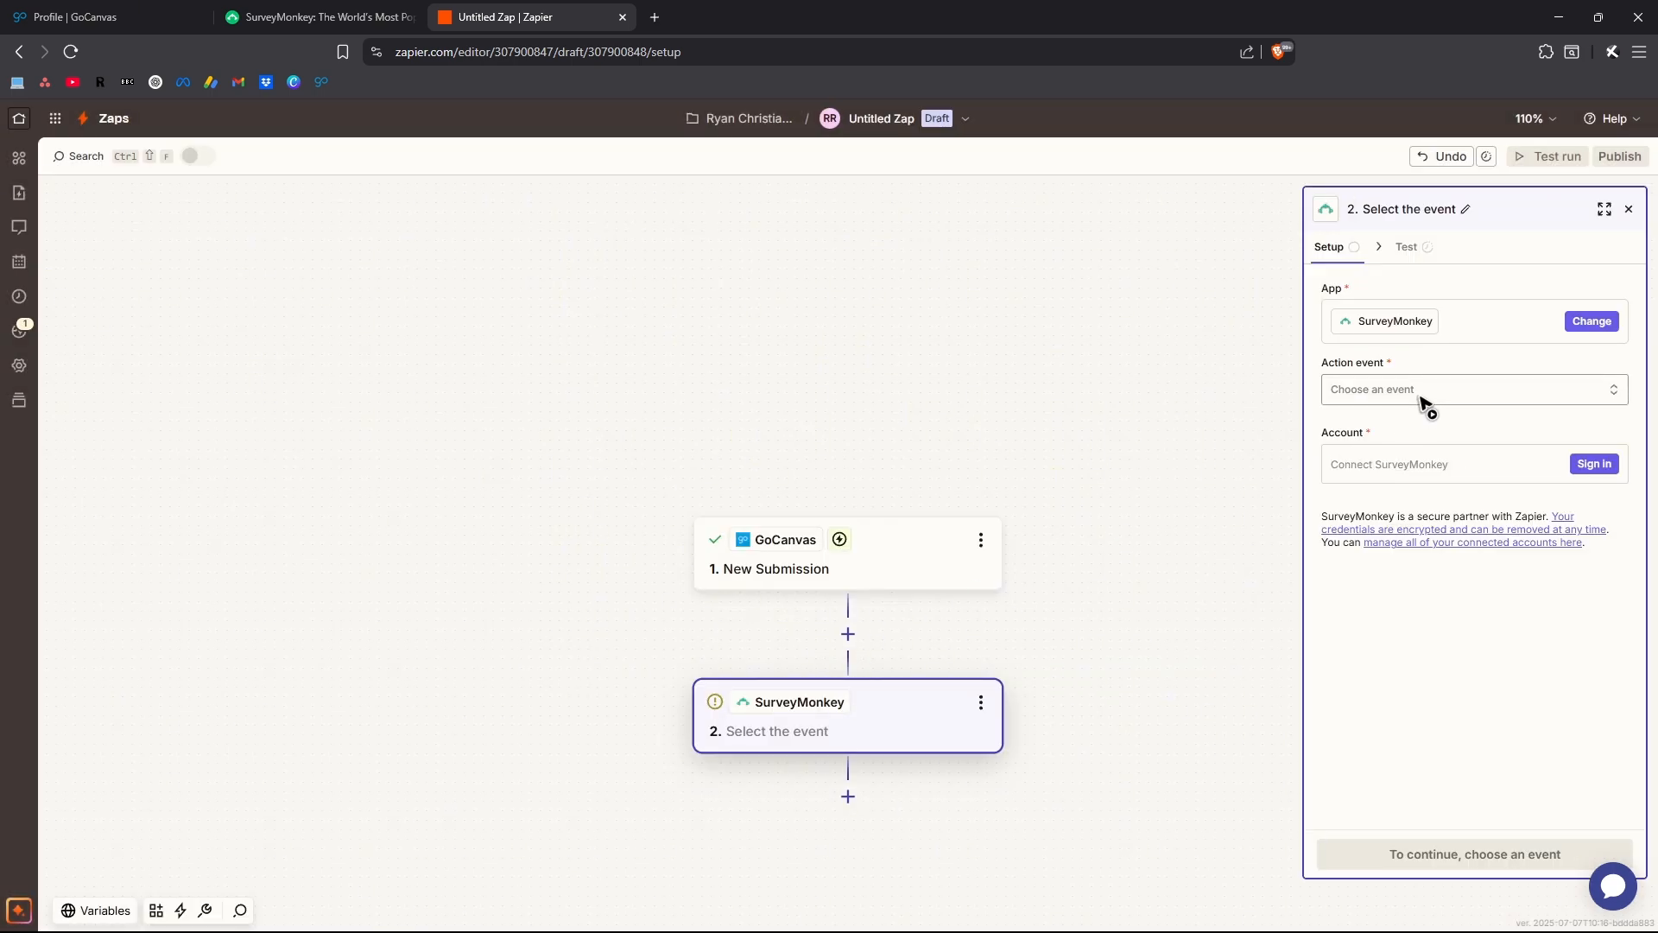
left_click(1421, 399)
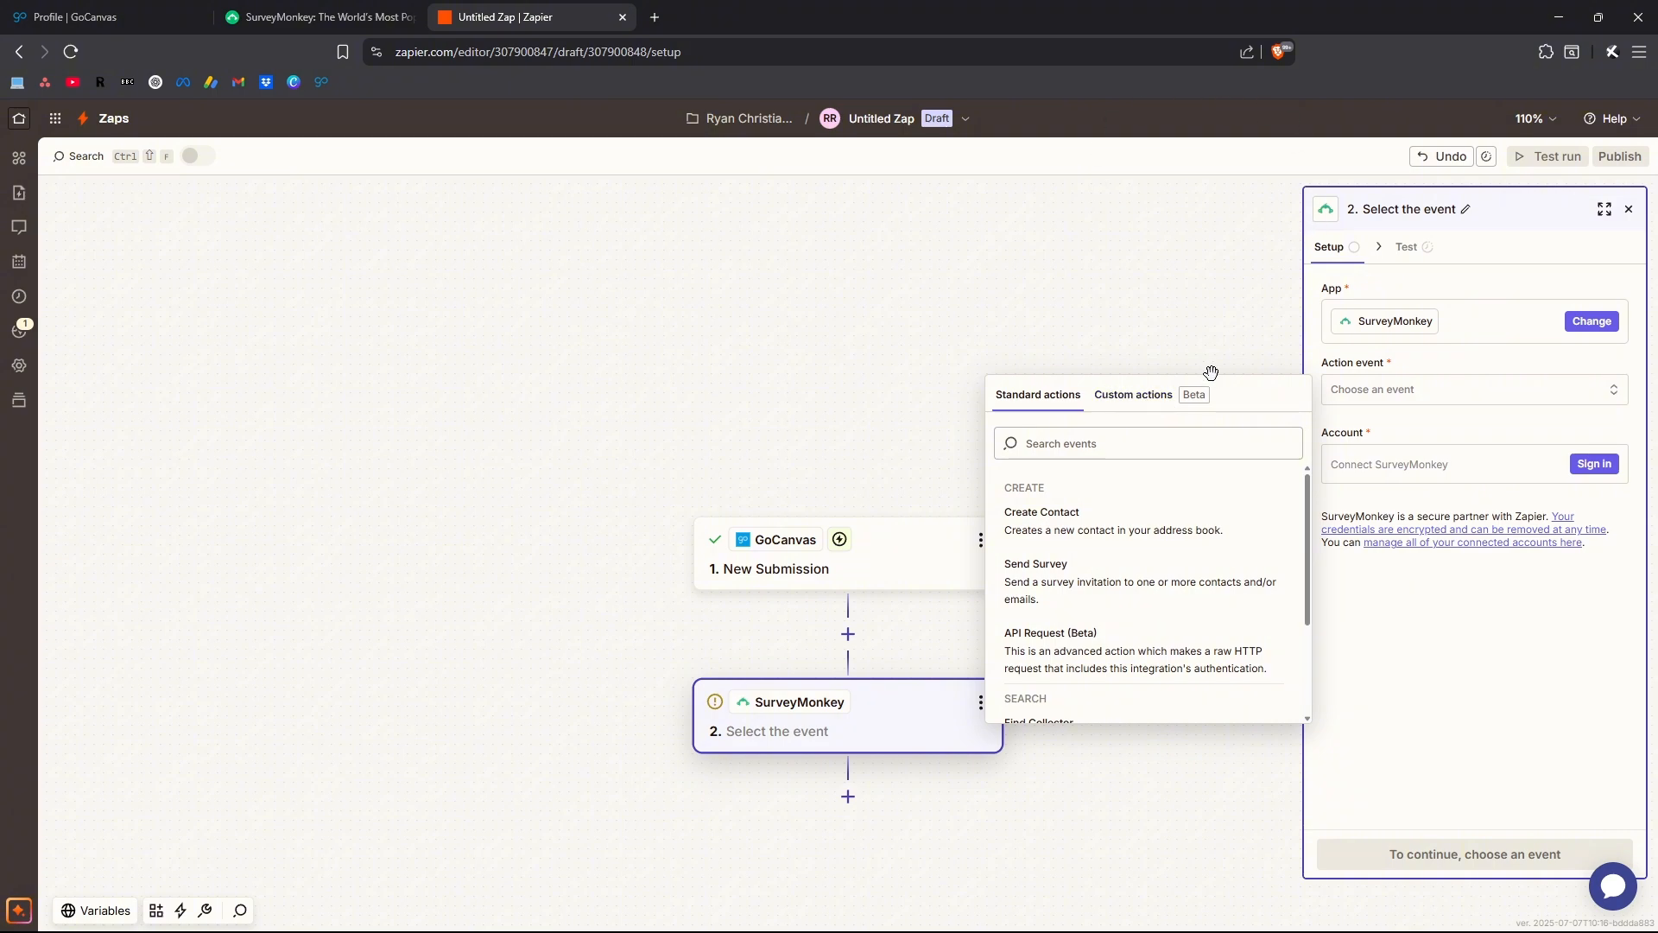
left_click(1151, 401)
left_click(1052, 394)
left_click(1077, 536)
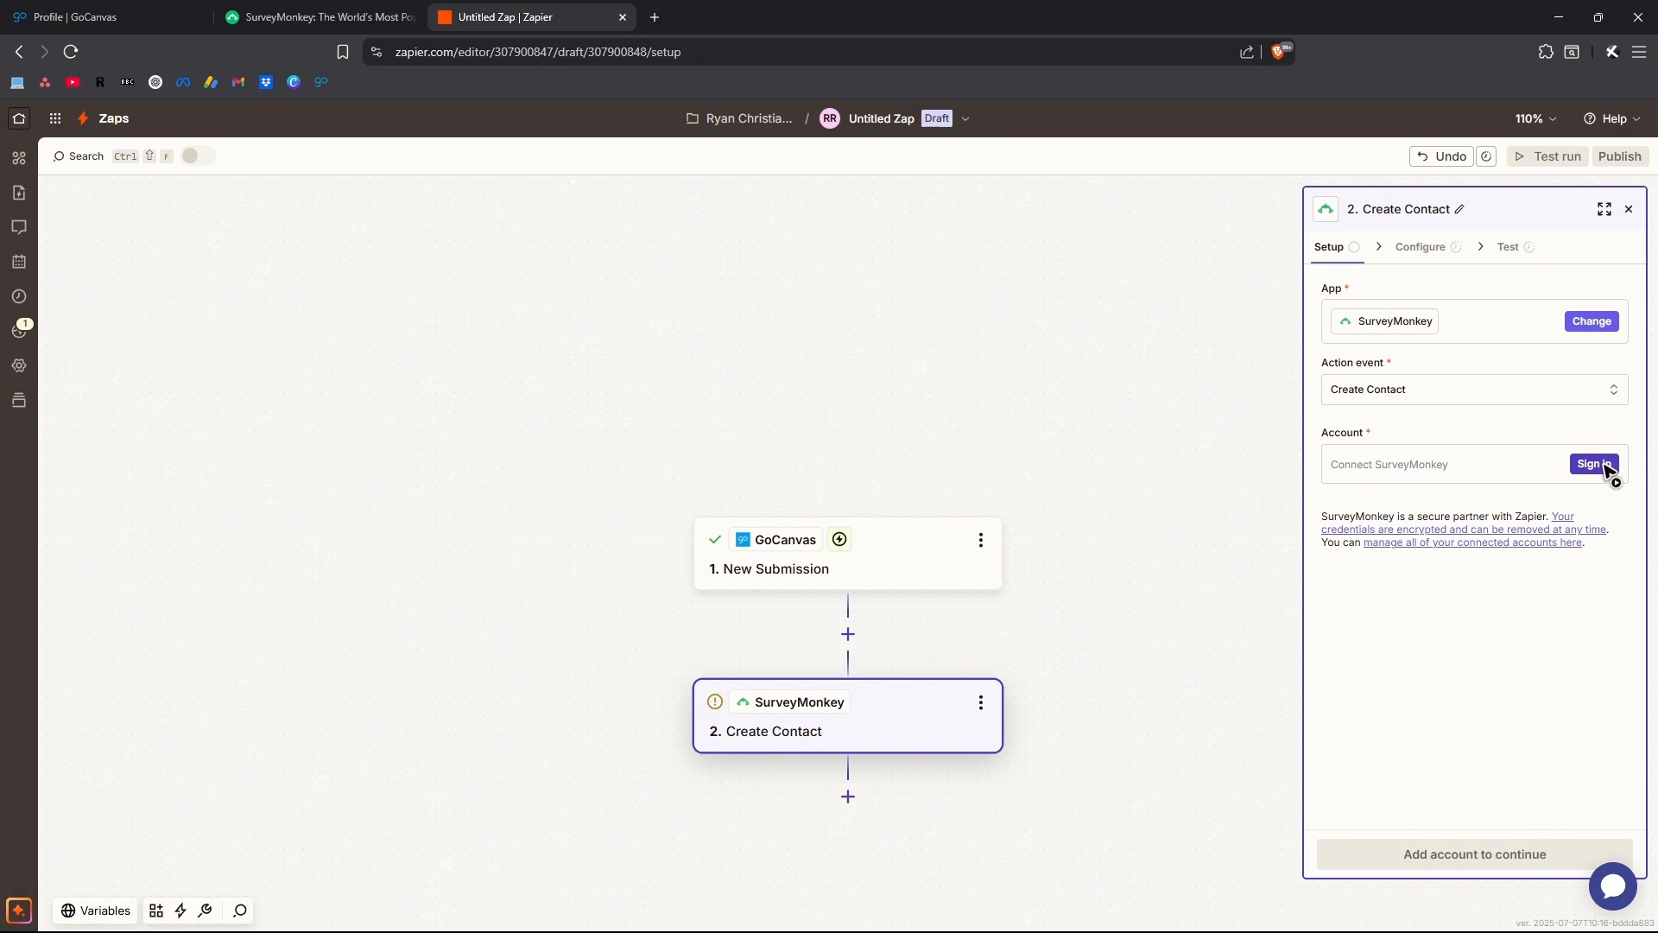
Connect the SurveyMonkey account, select it for the Create Contact action and continue to its configuration
left_click(1606, 467)
left_click(1605, 466)
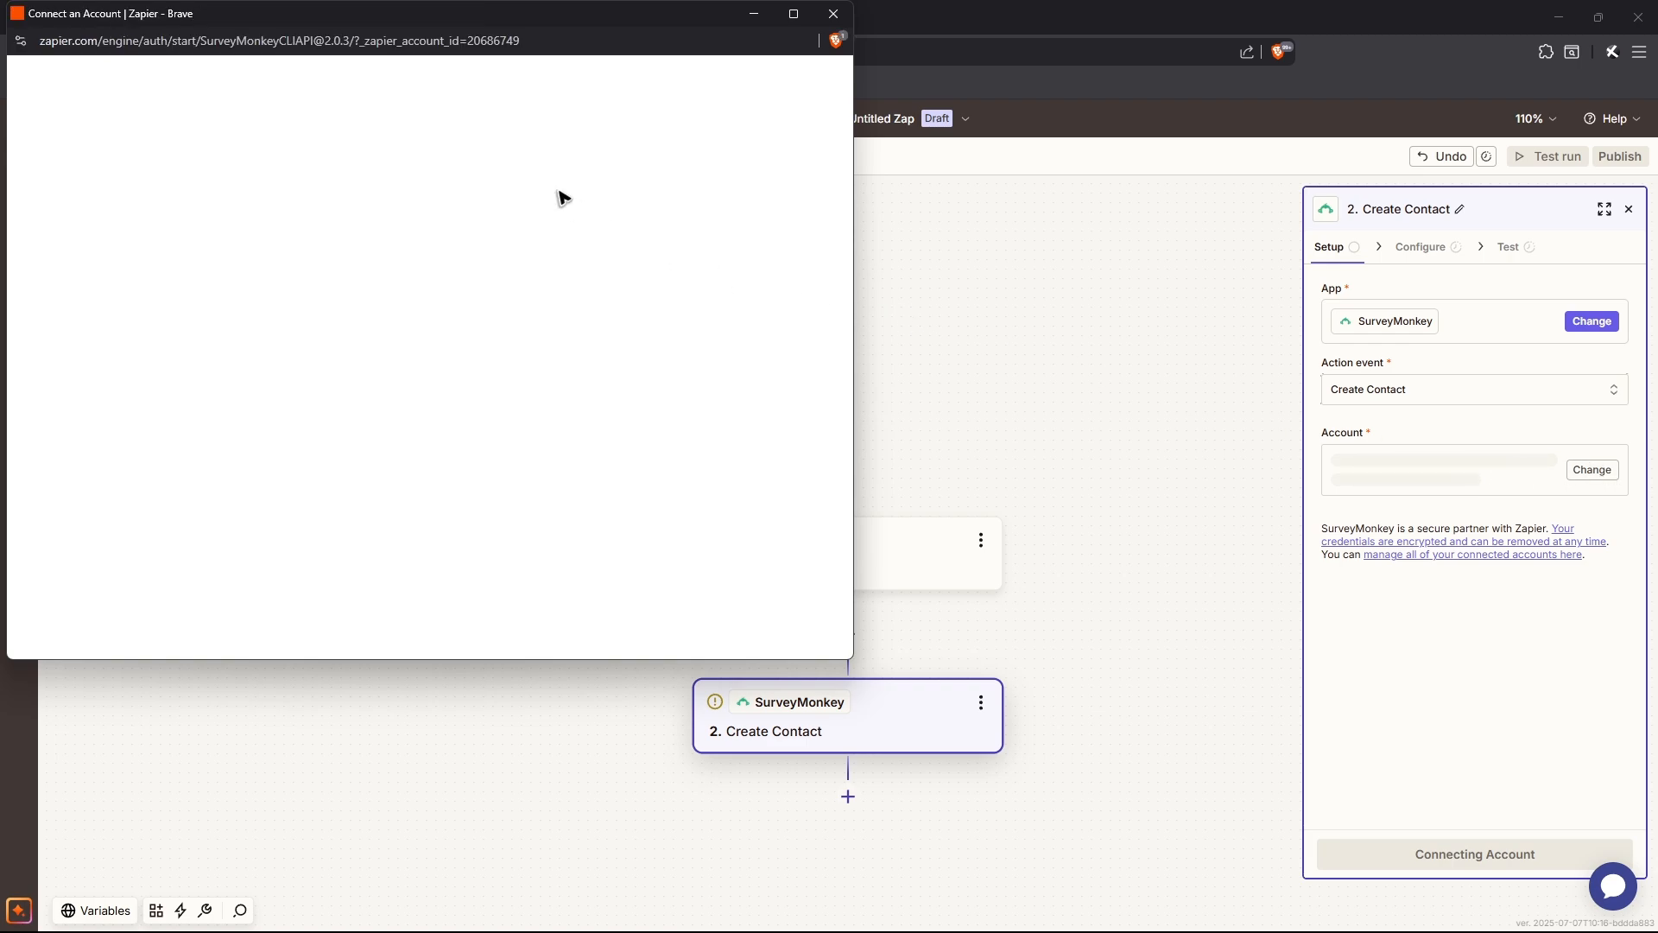
scroll(535, 397, "down", 10)
left_click(509, 350)
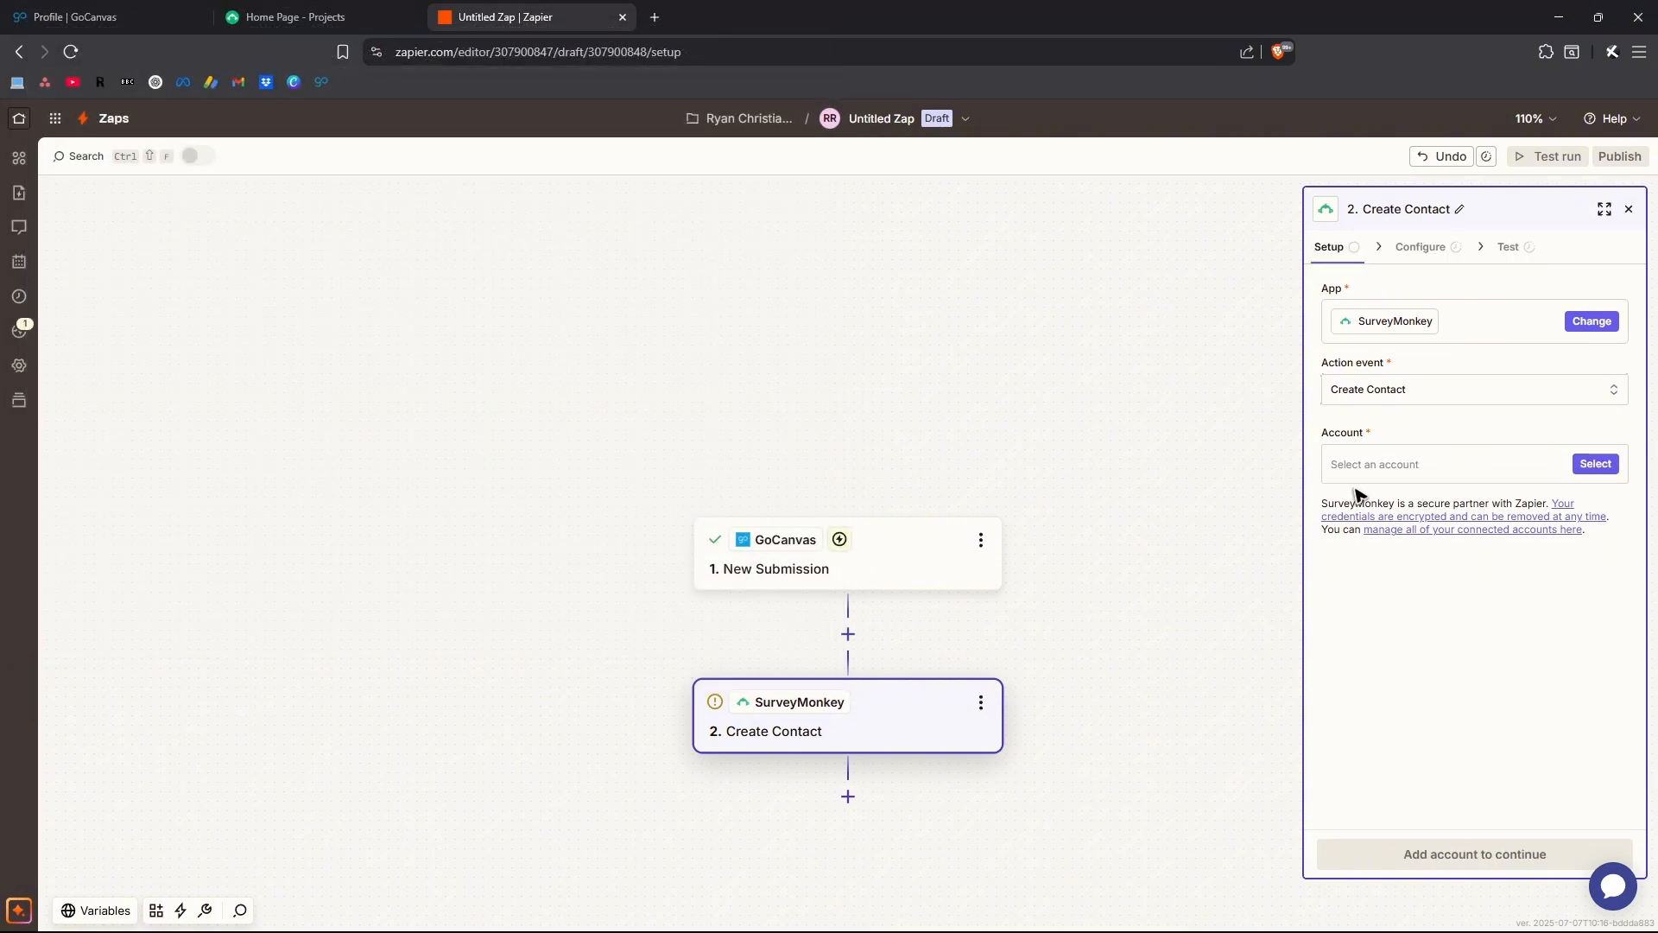
left_click(1594, 464)
left_click(1033, 517)
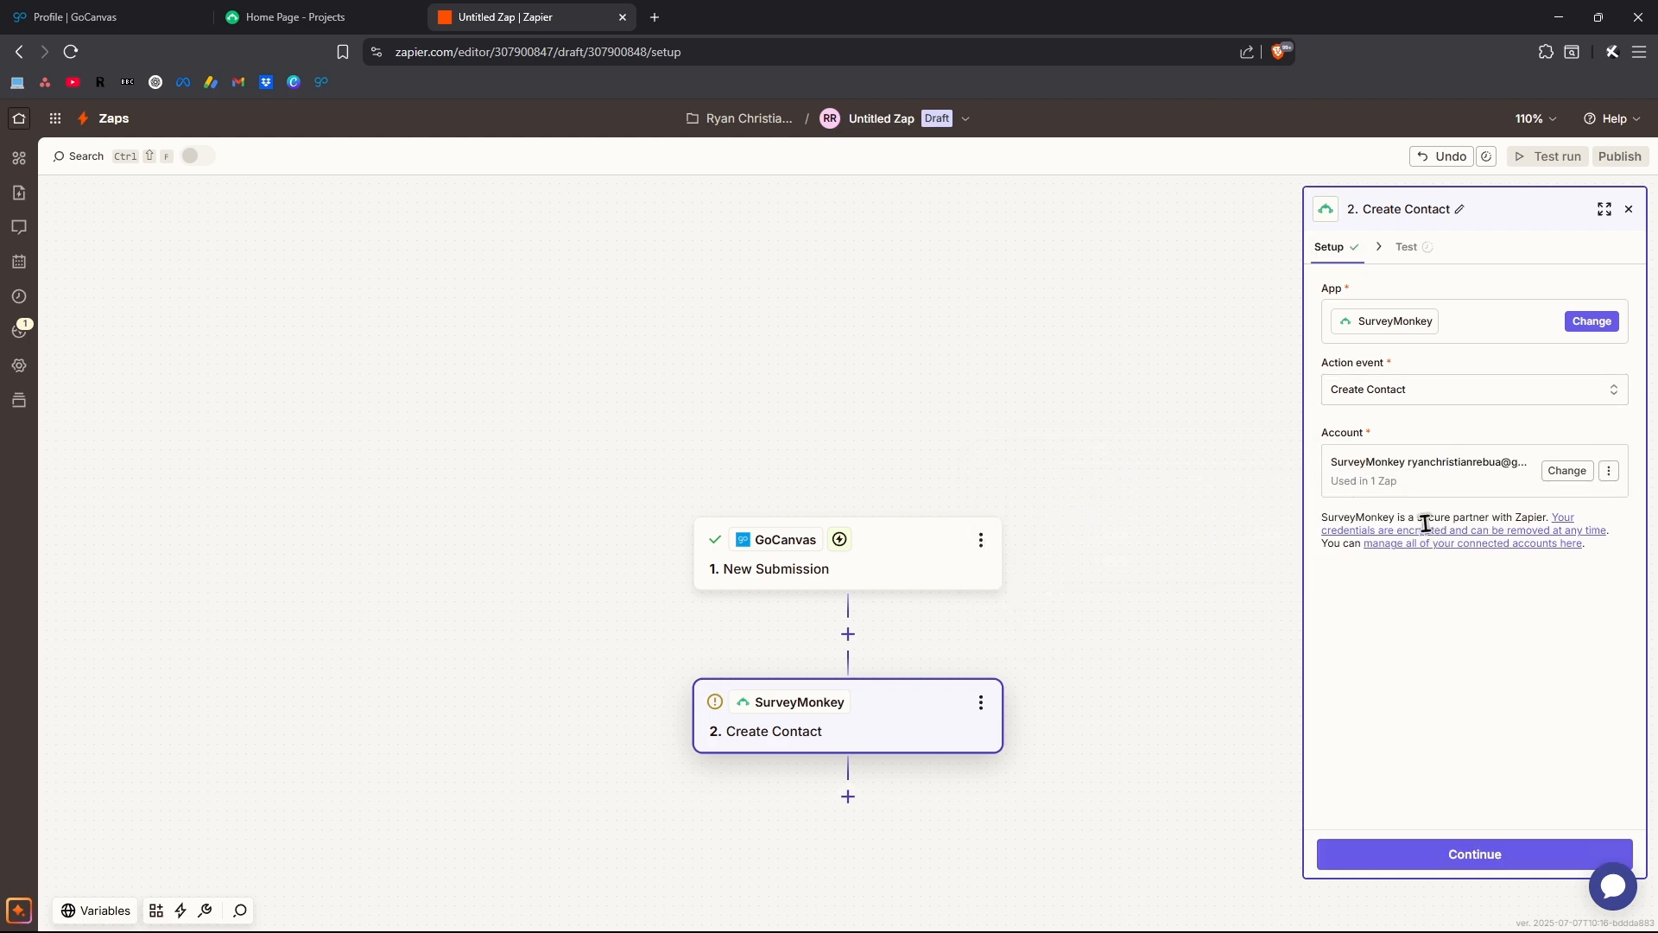
left_click(1468, 857)
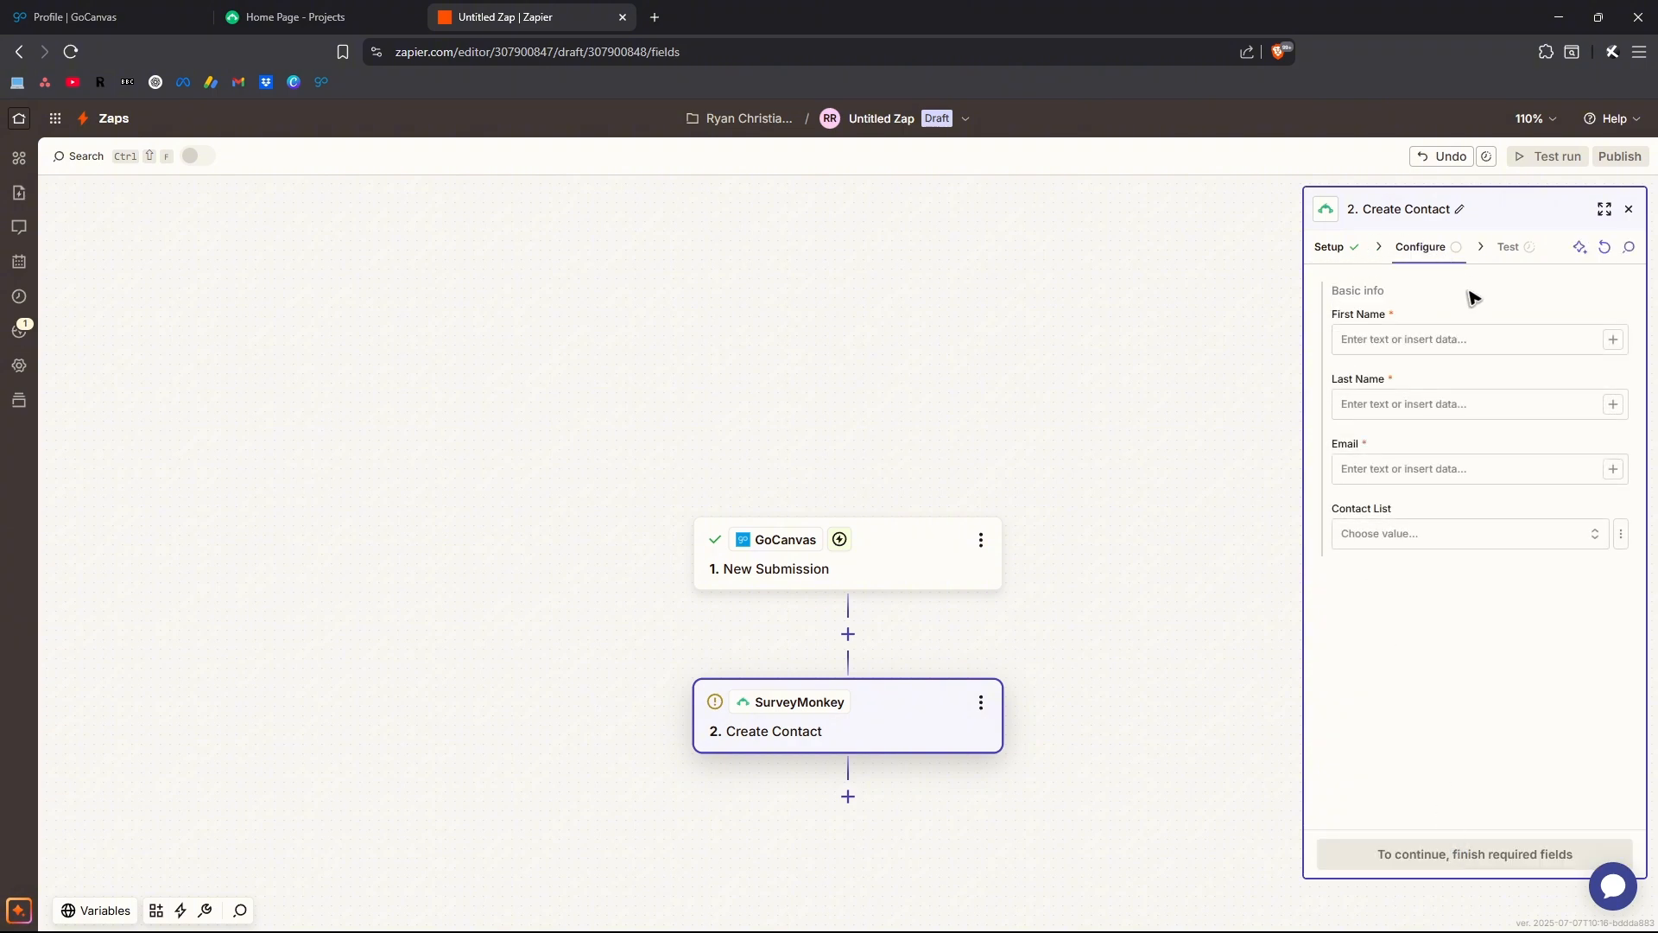
Examine the First Name, Last Name, Email and Contact List fields of the Create Contact action
left_click(1430, 337)
left_click(1388, 339)
left_click(1391, 402)
left_click(1400, 466)
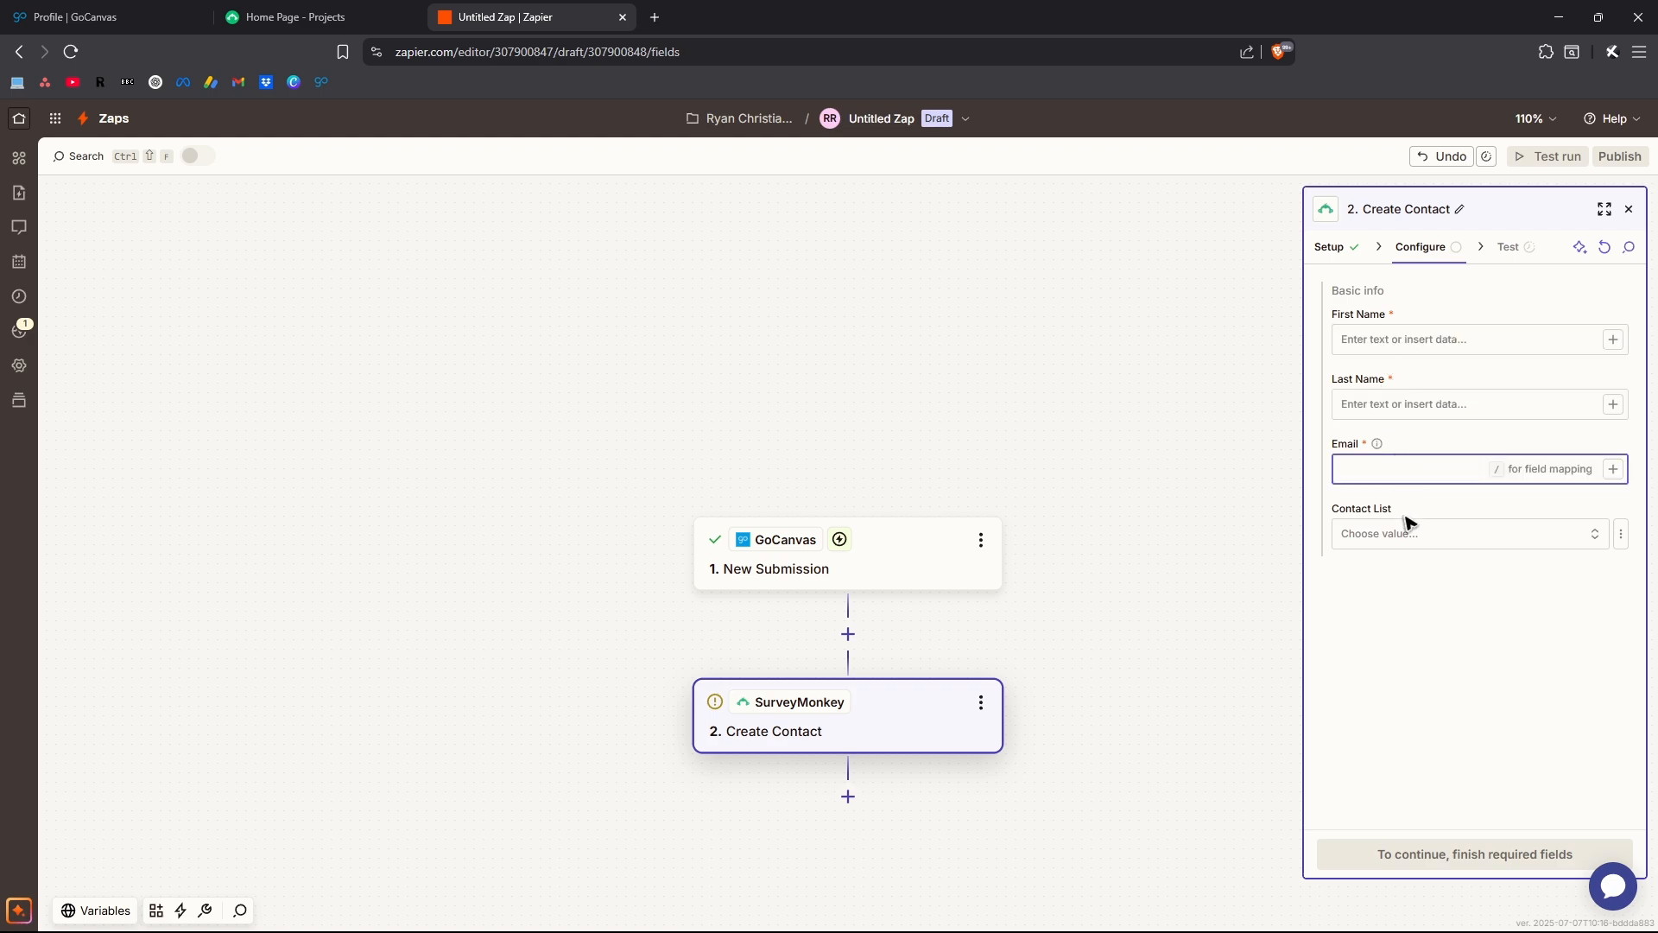
left_click(1429, 533)
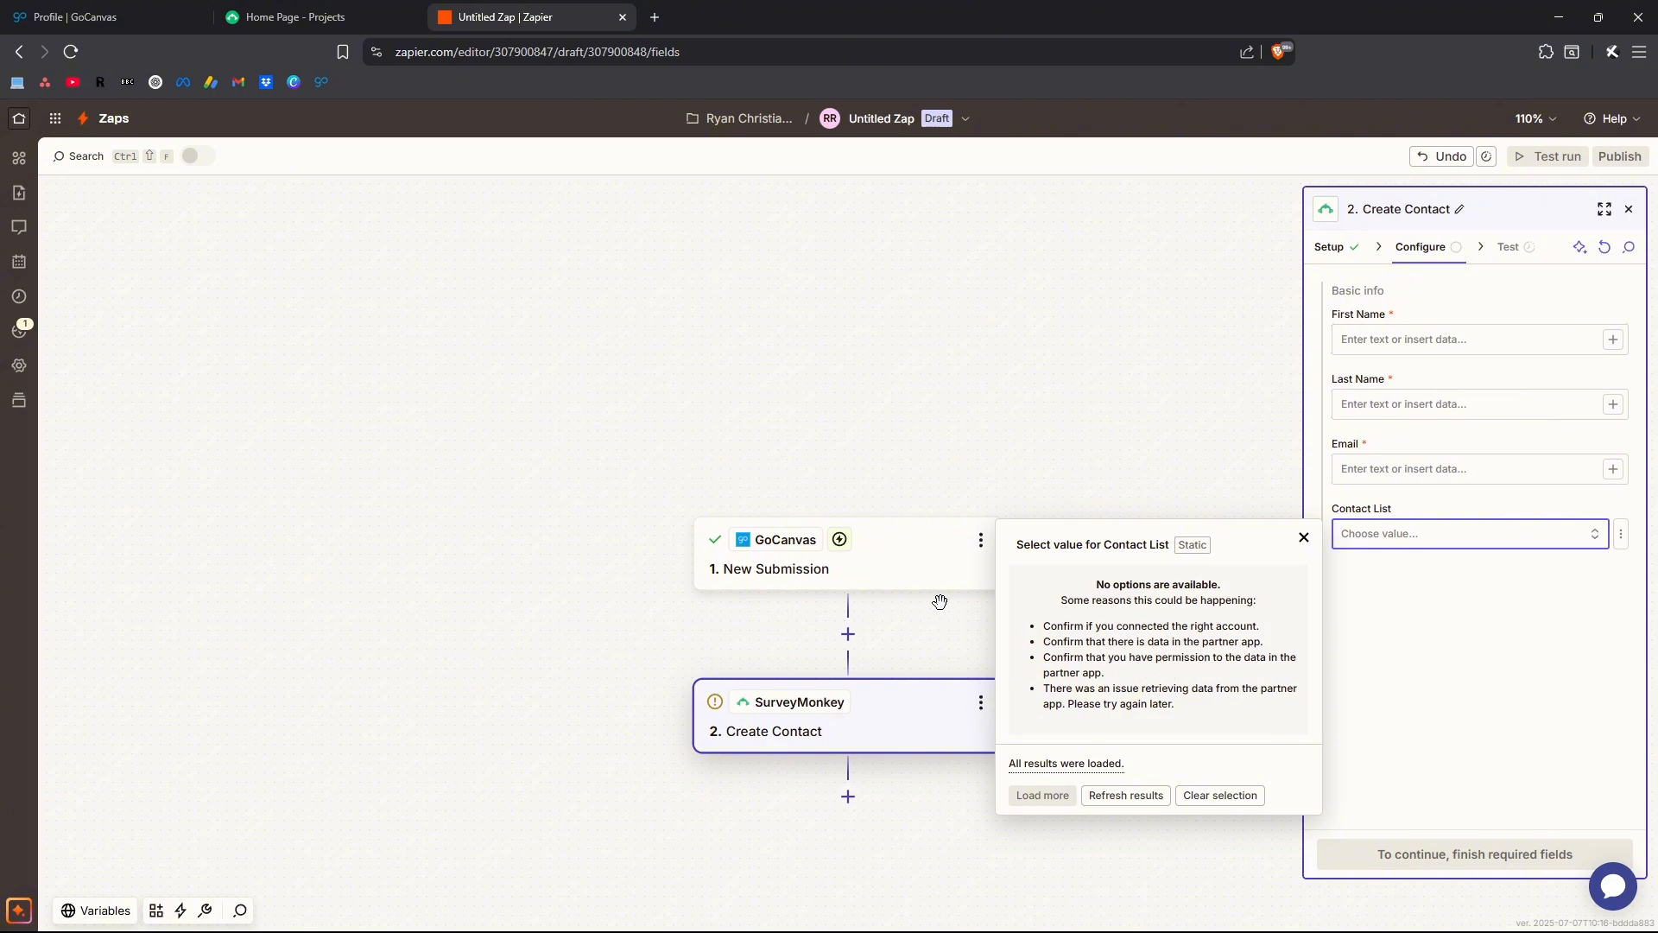
Fill in the contact's first name, last name and email in the Create Contact action, leaving Contact List empty
left_click(311, 16)
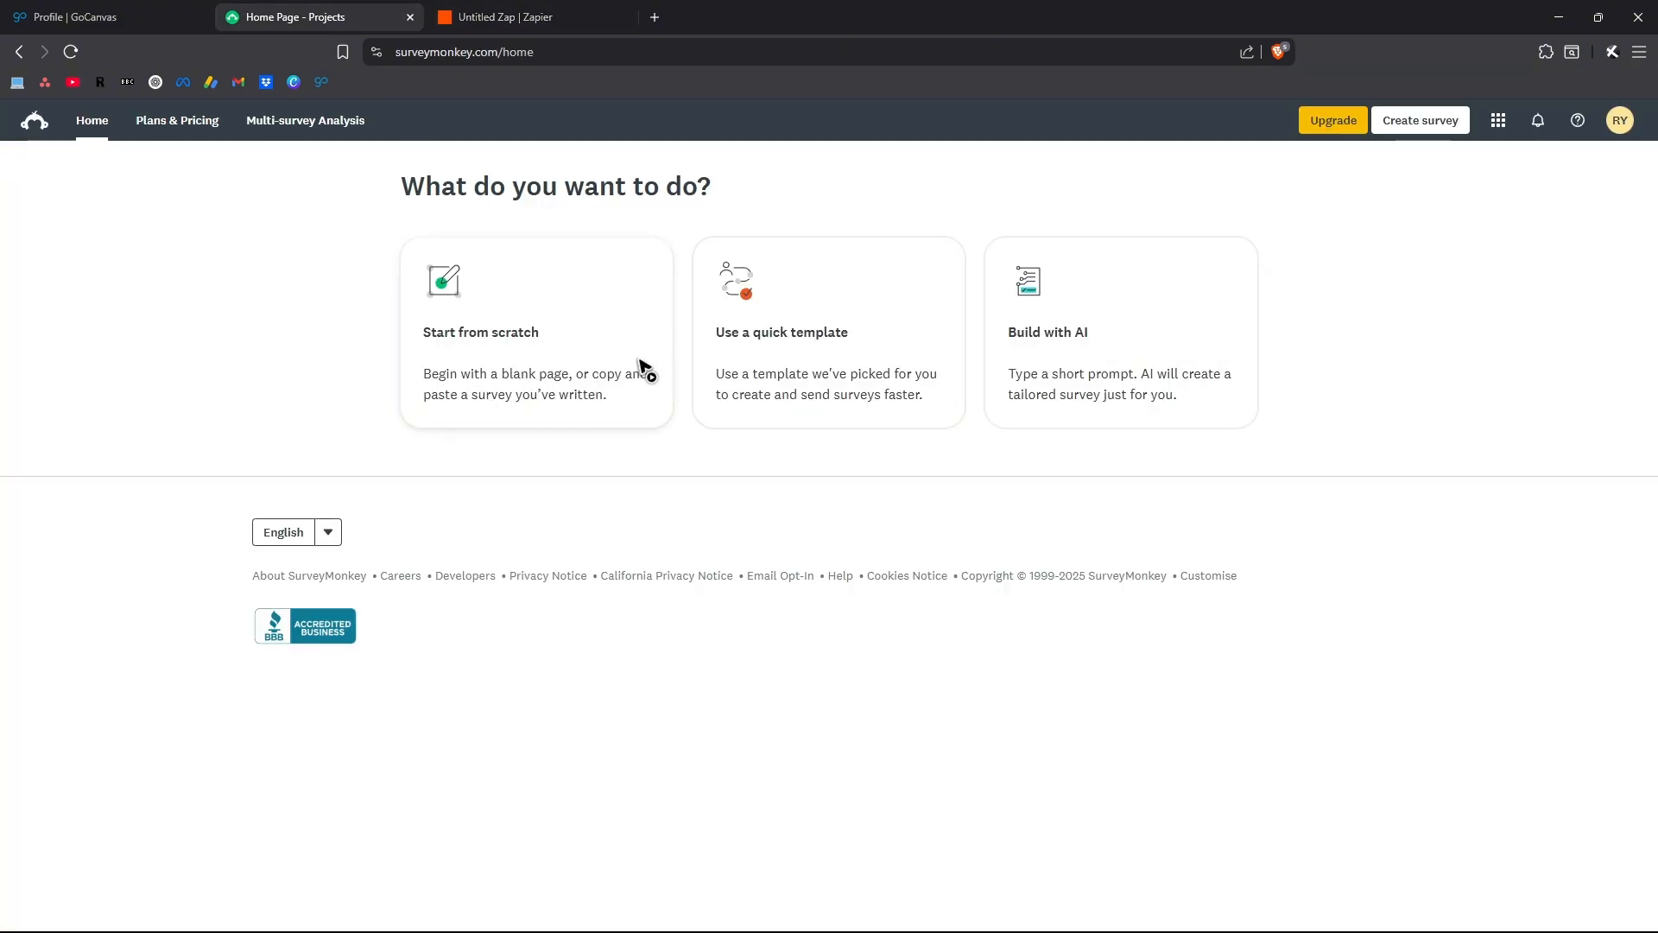
left_click(501, 18)
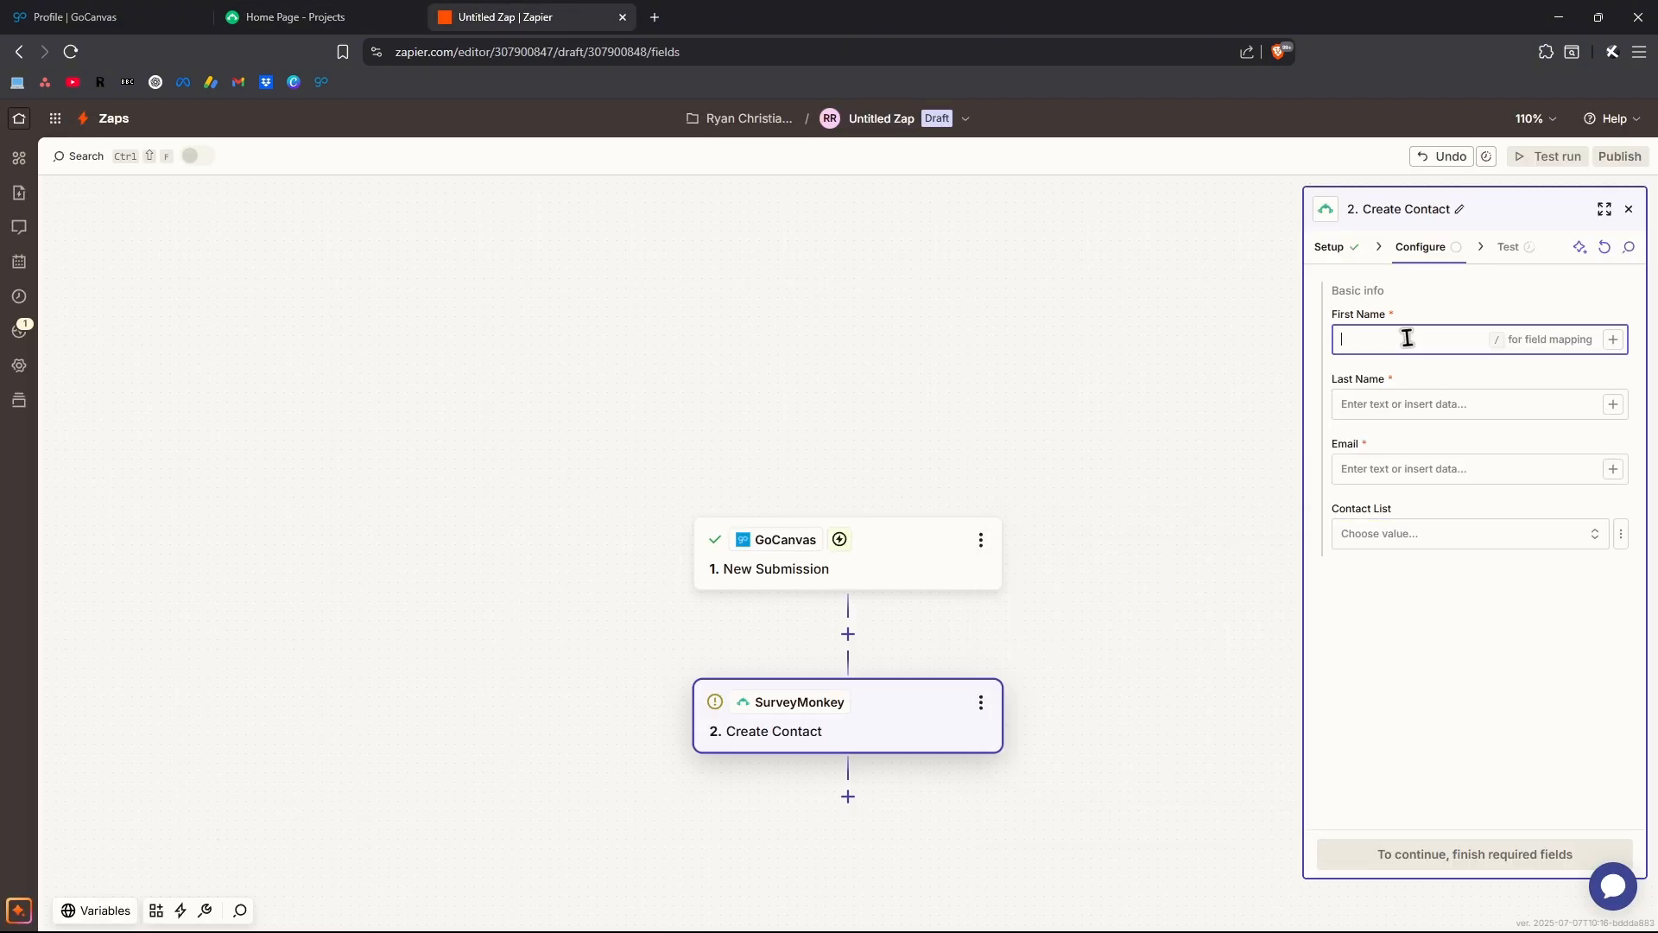
left_click(1451, 398)
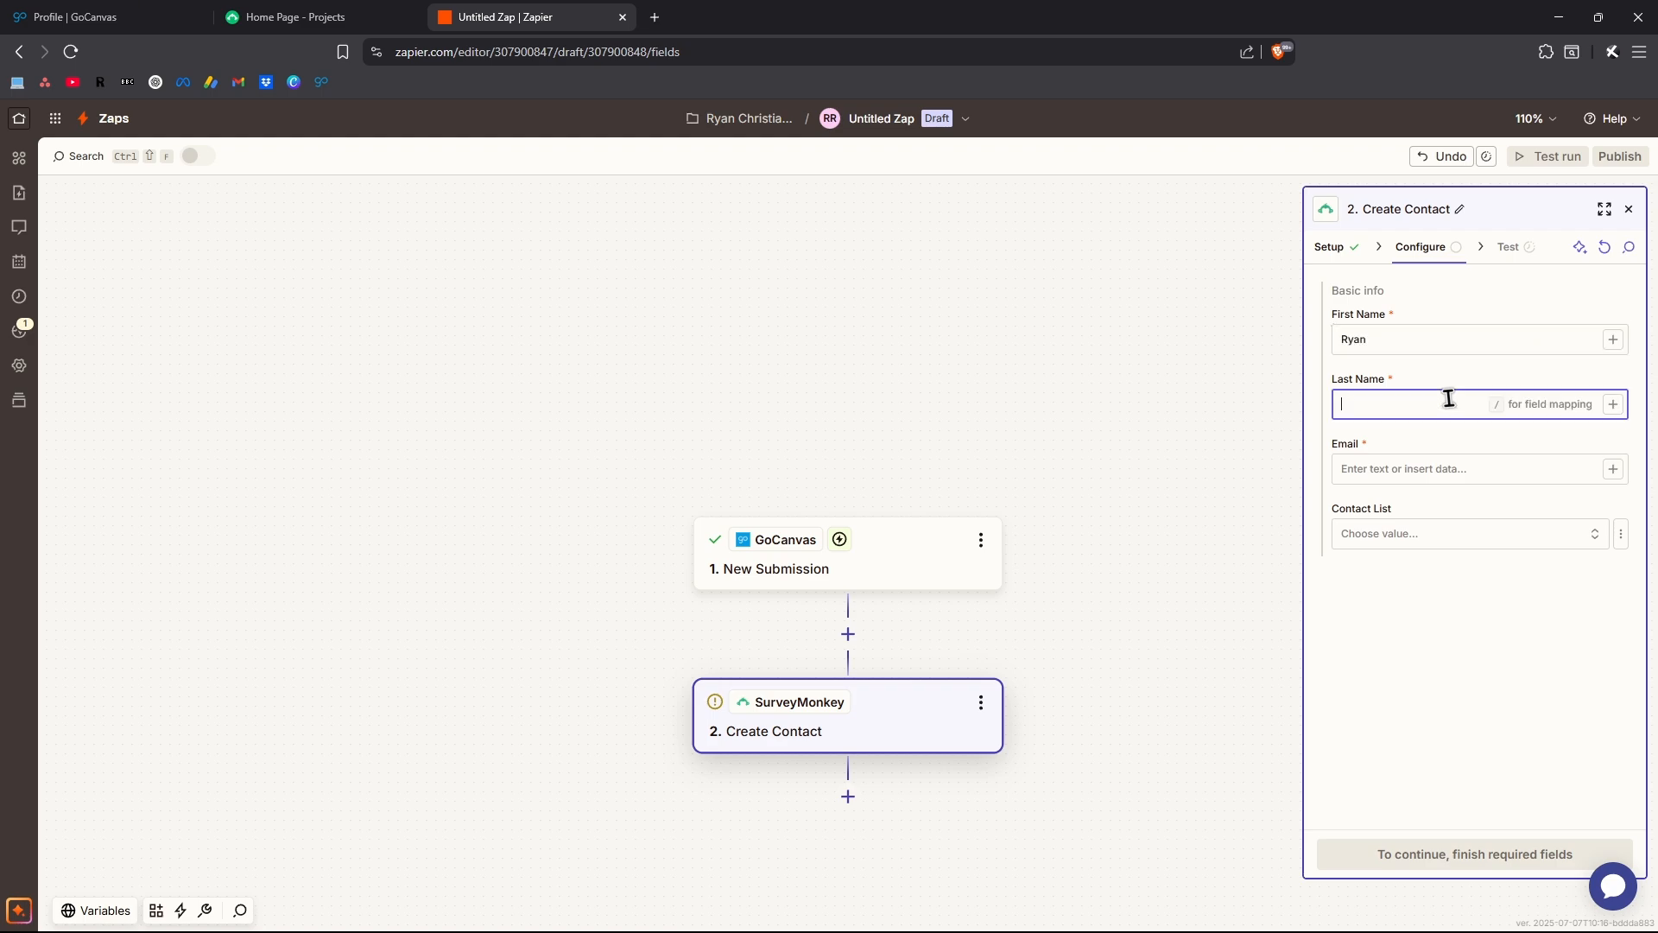
left_click(1396, 471)
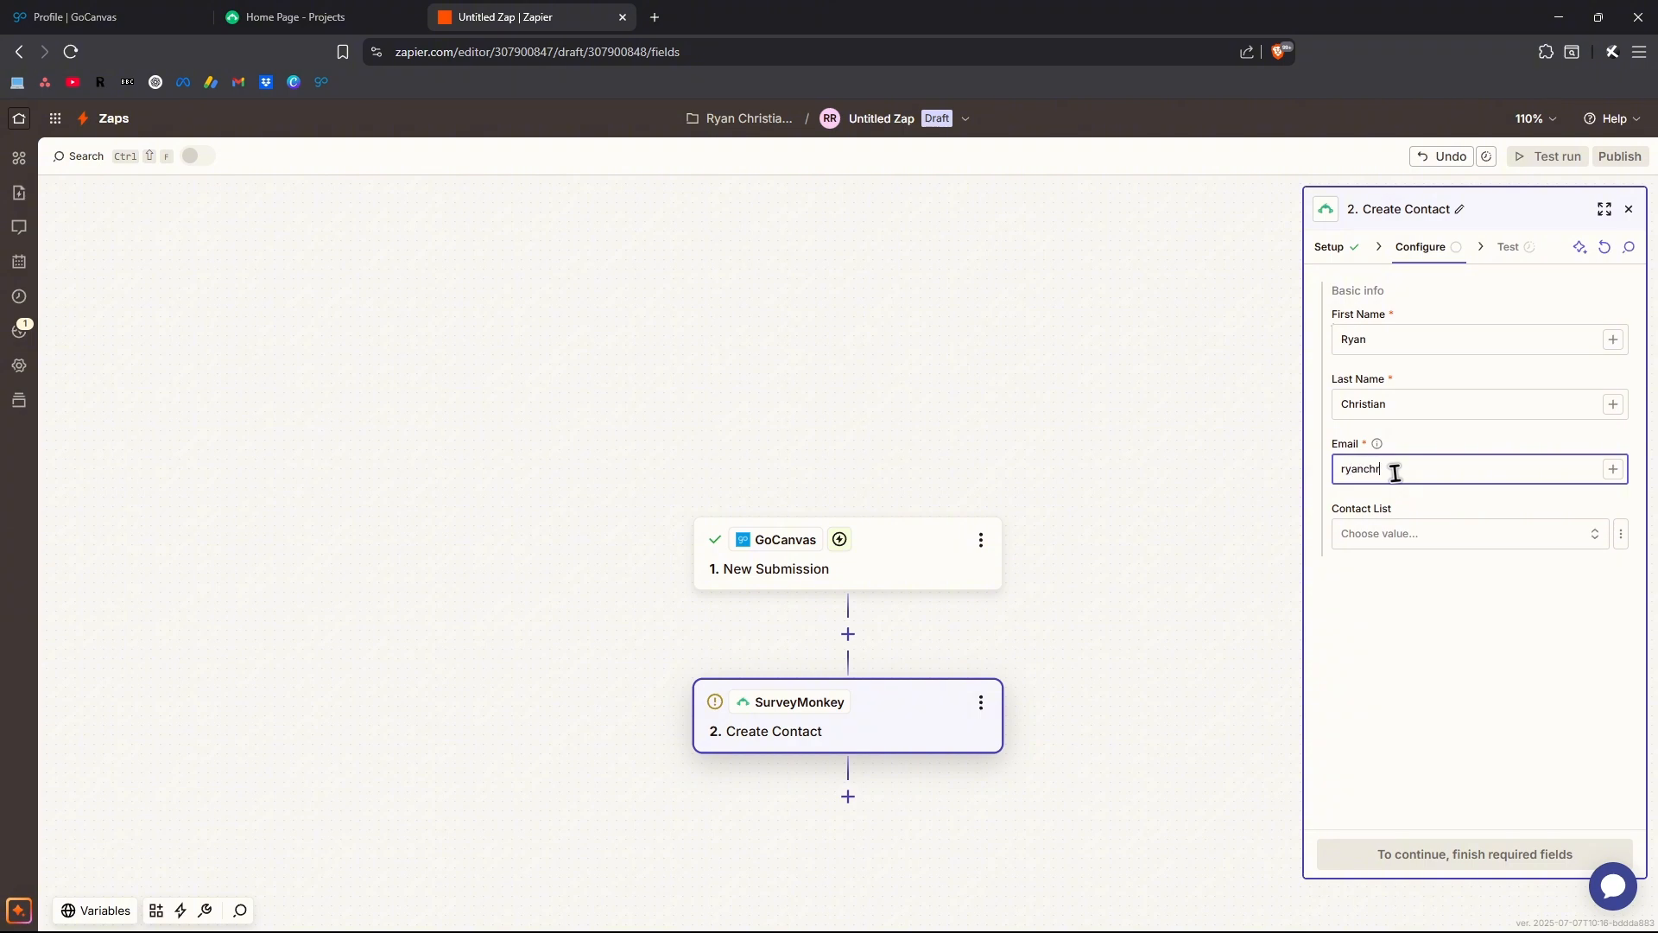
left_click(1448, 607)
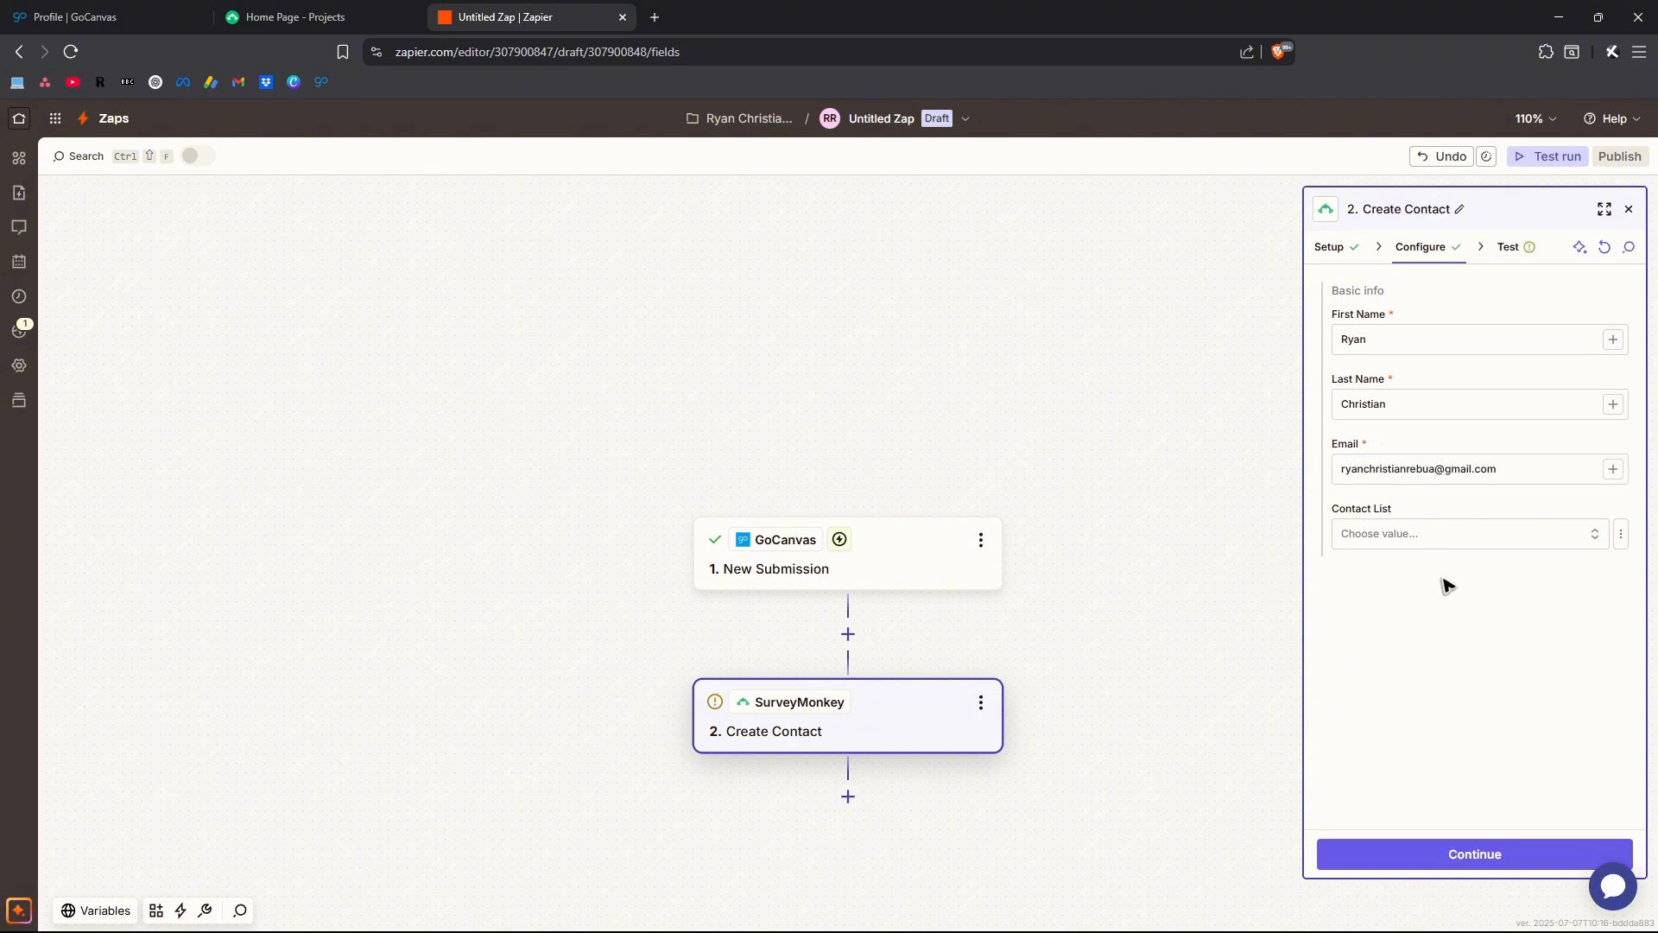
Continue to the test stage and run the Create Contact test to send the contact to SurveyMonkey
left_click(1501, 855)
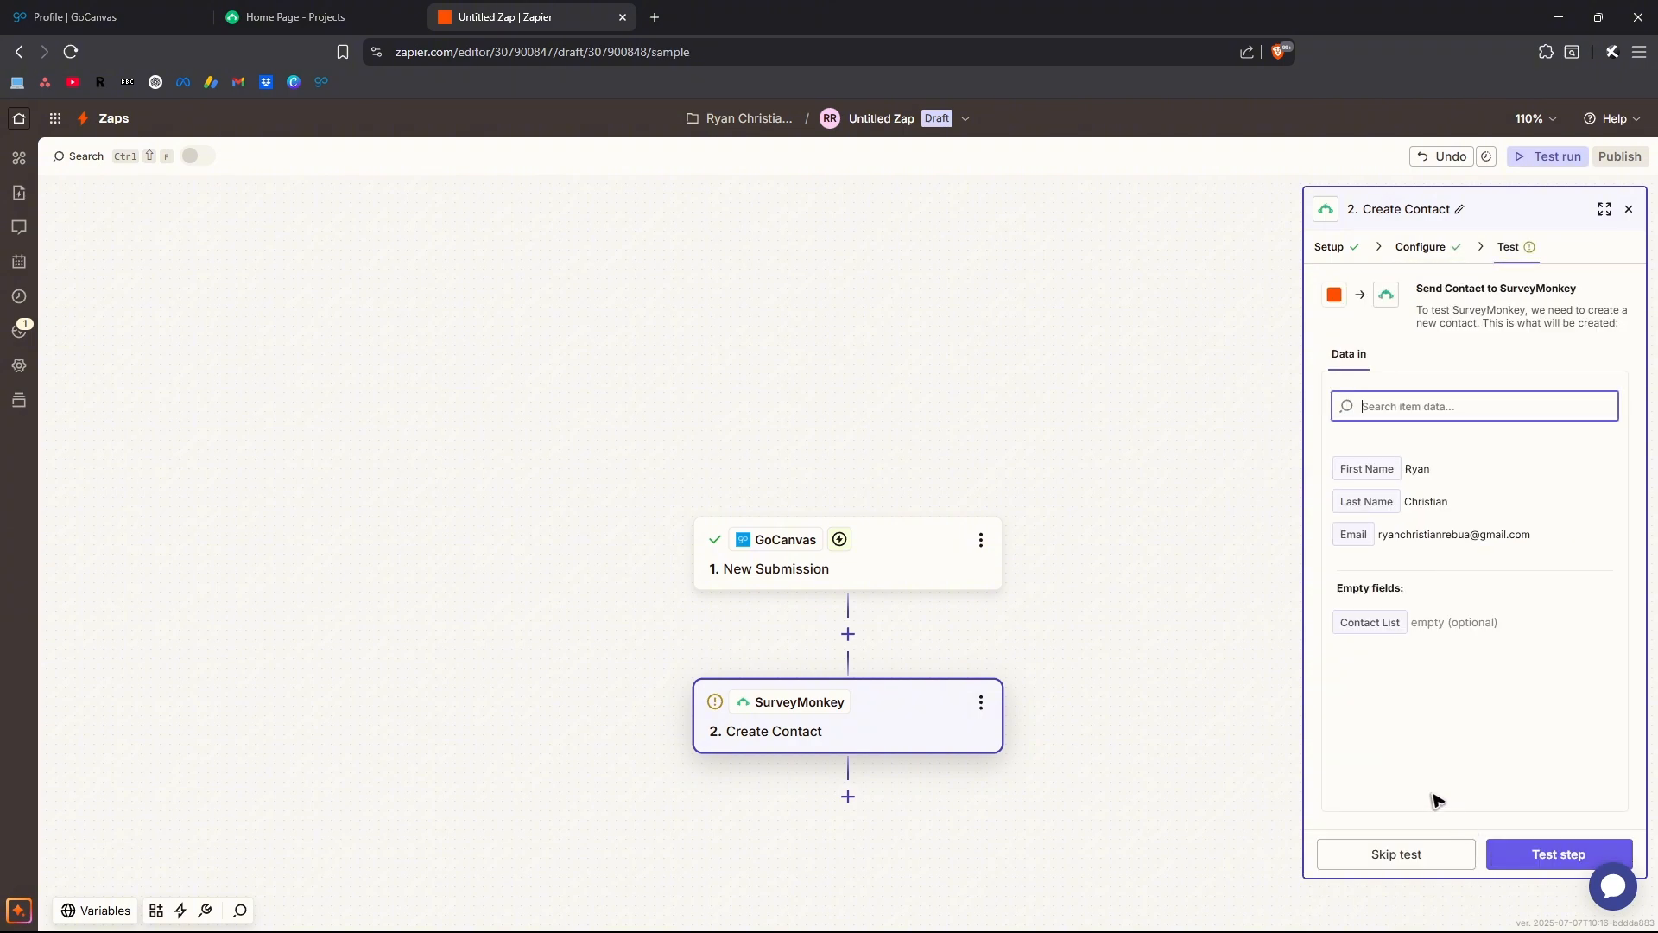
left_click(1546, 854)
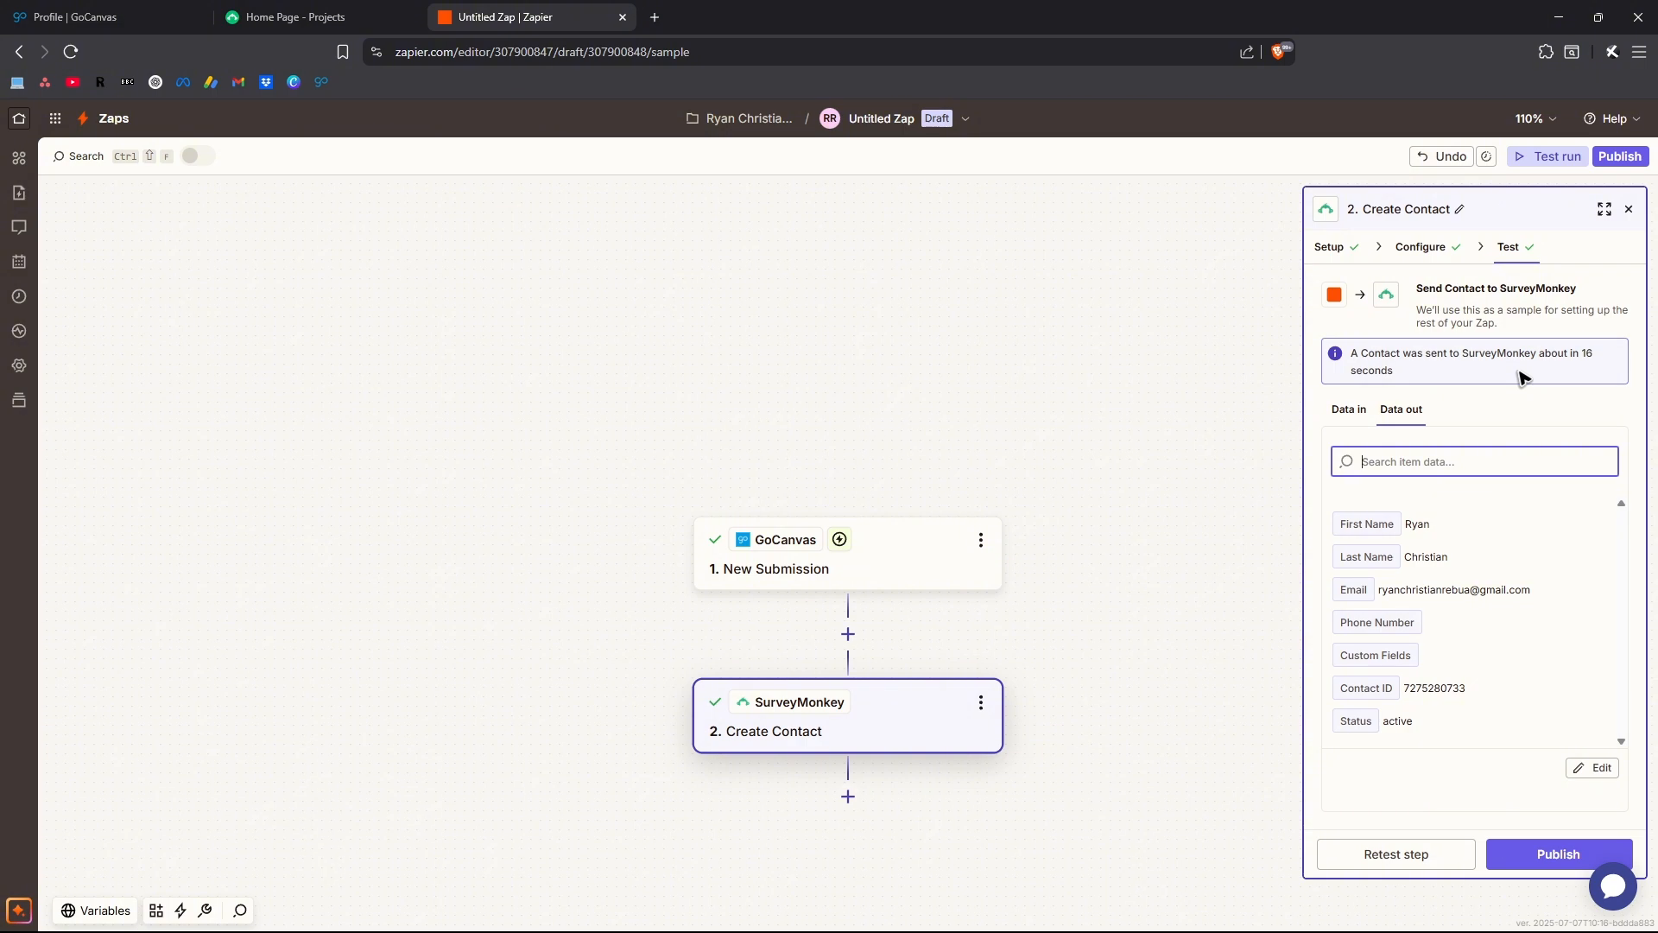
Check the new contact's details in SurveyMonkey's contact list, close them without changes and return to the Zap in Zapier
left_click(111, 13)
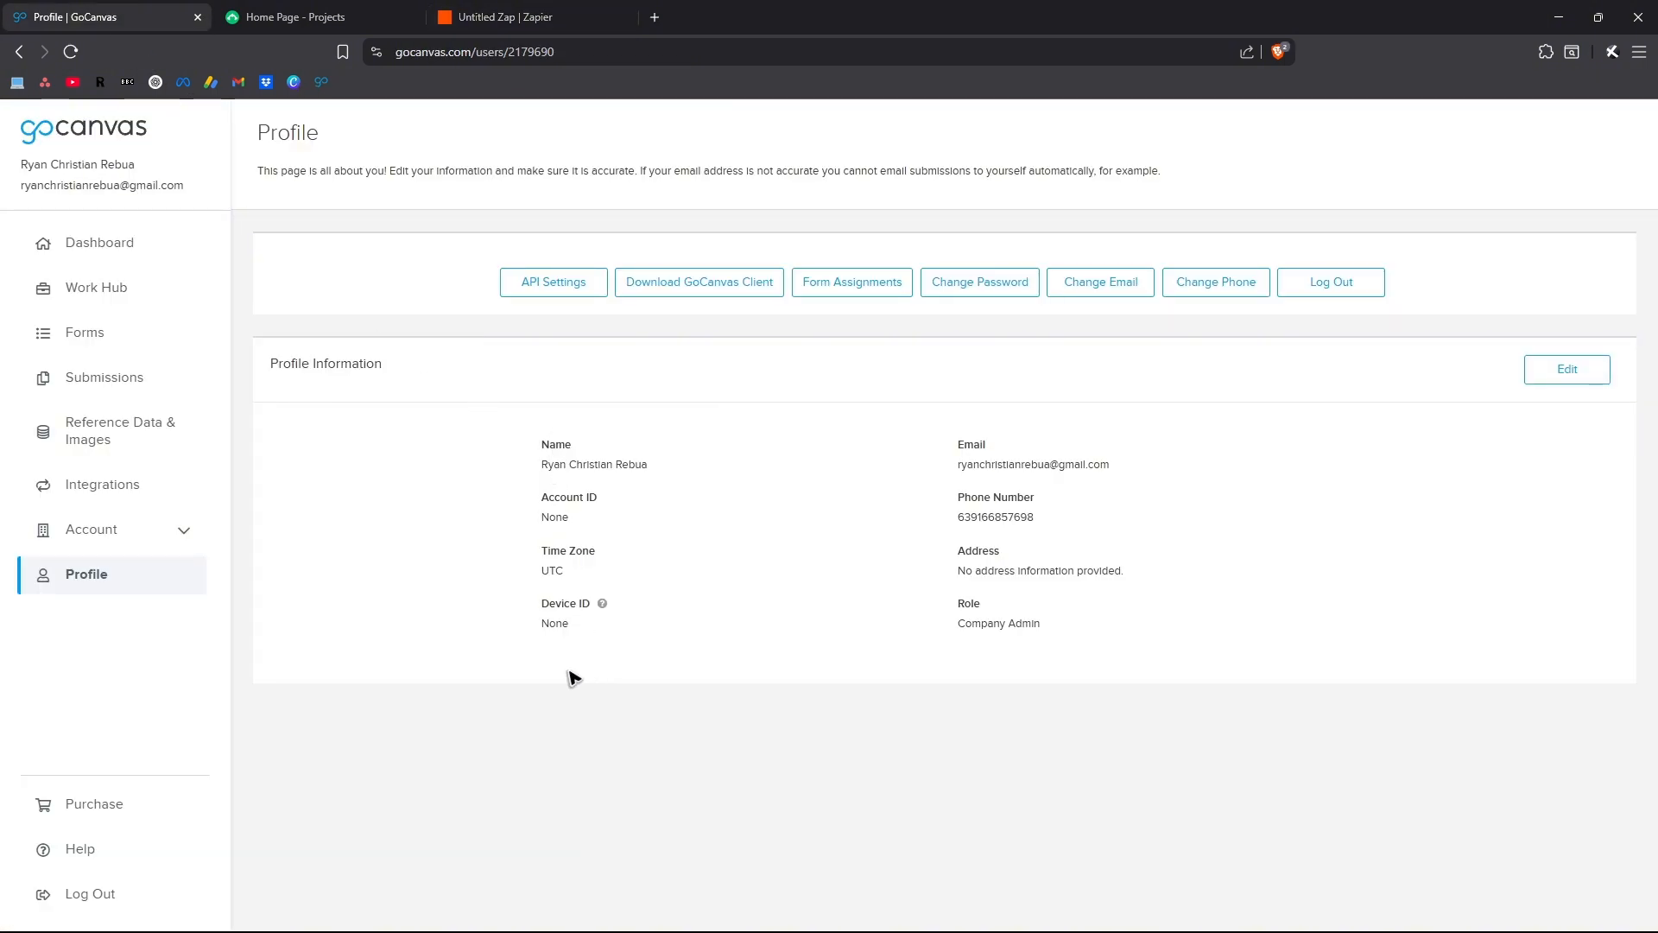
key("ctrl+Tab")
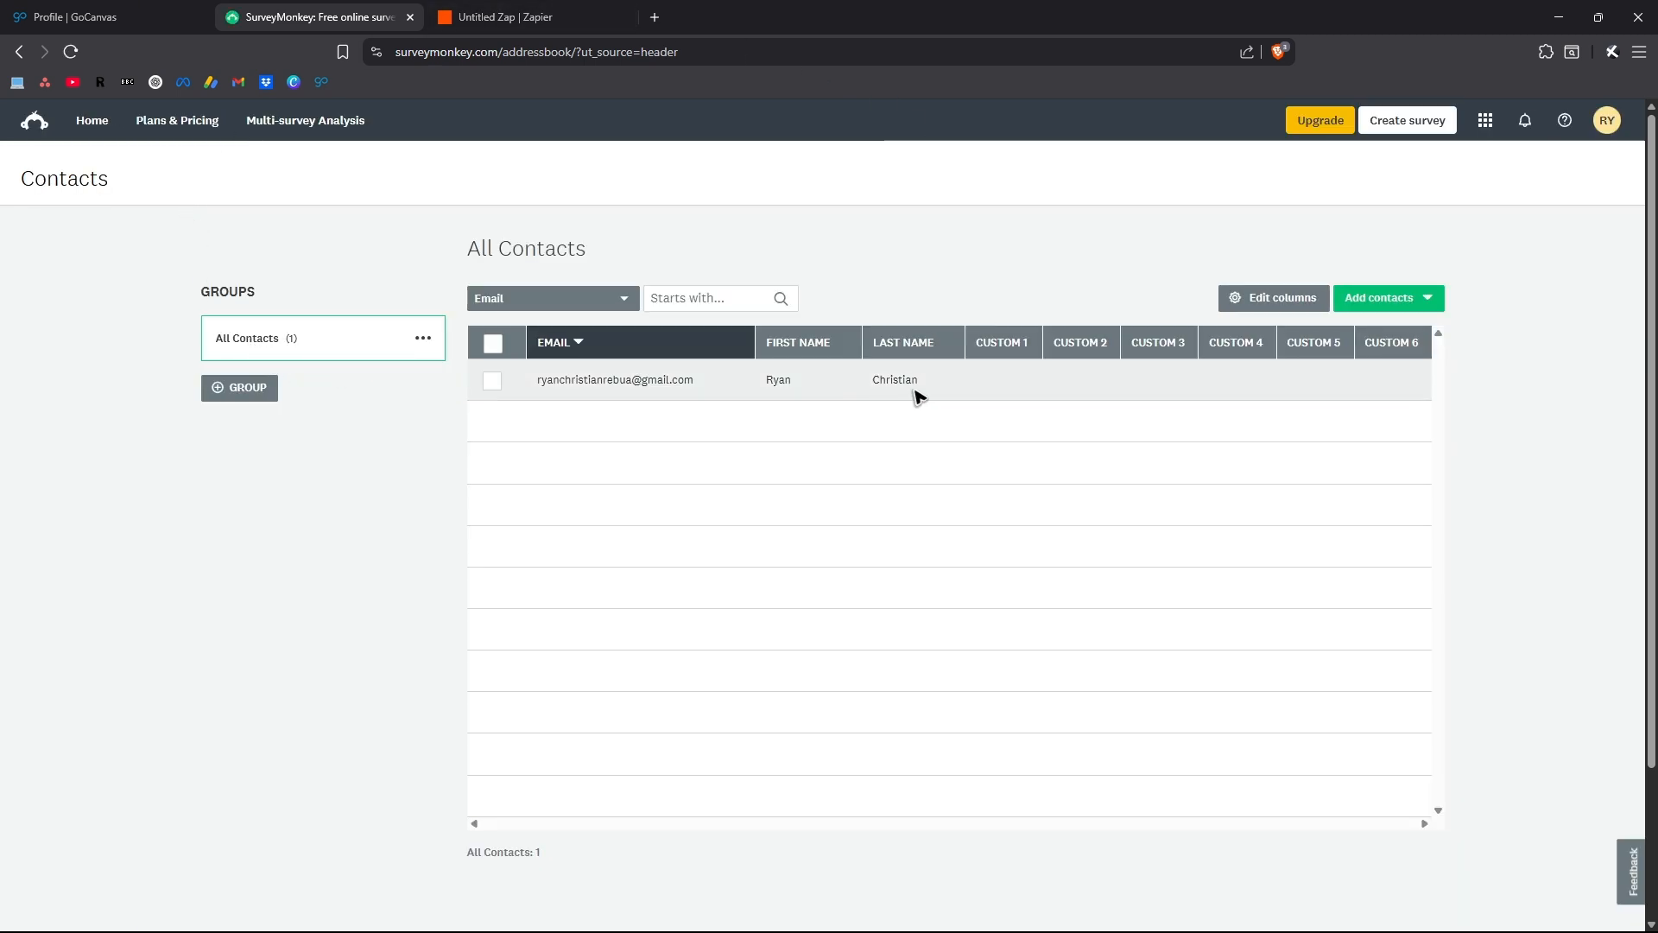
left_click(941, 383)
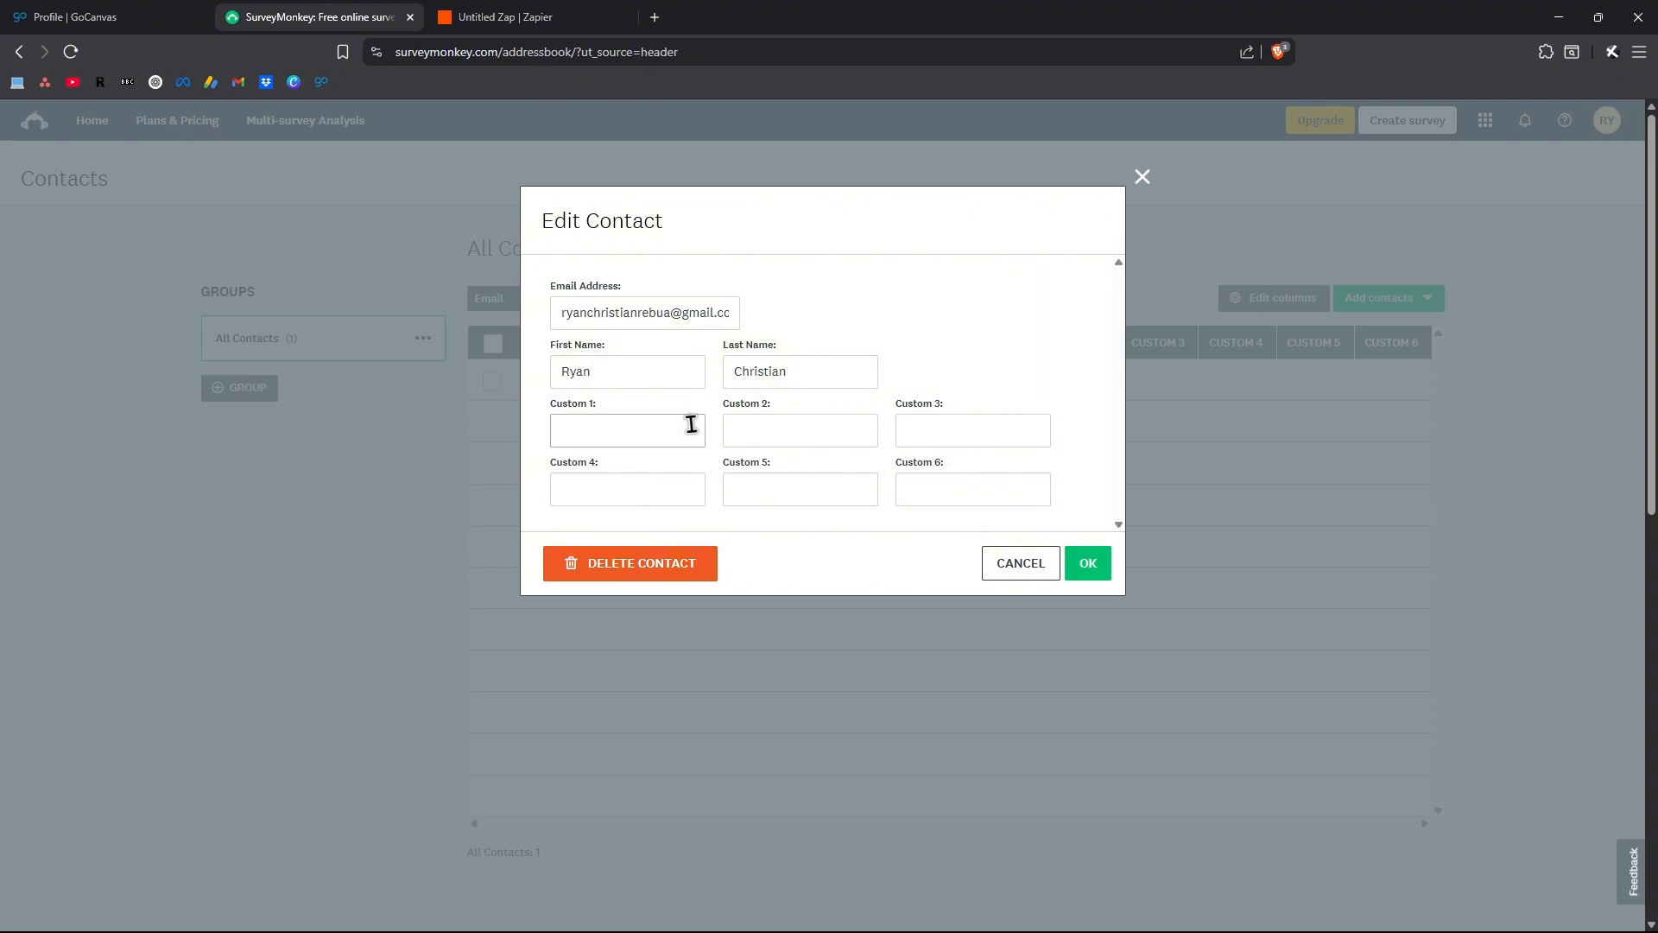
left_click(701, 313)
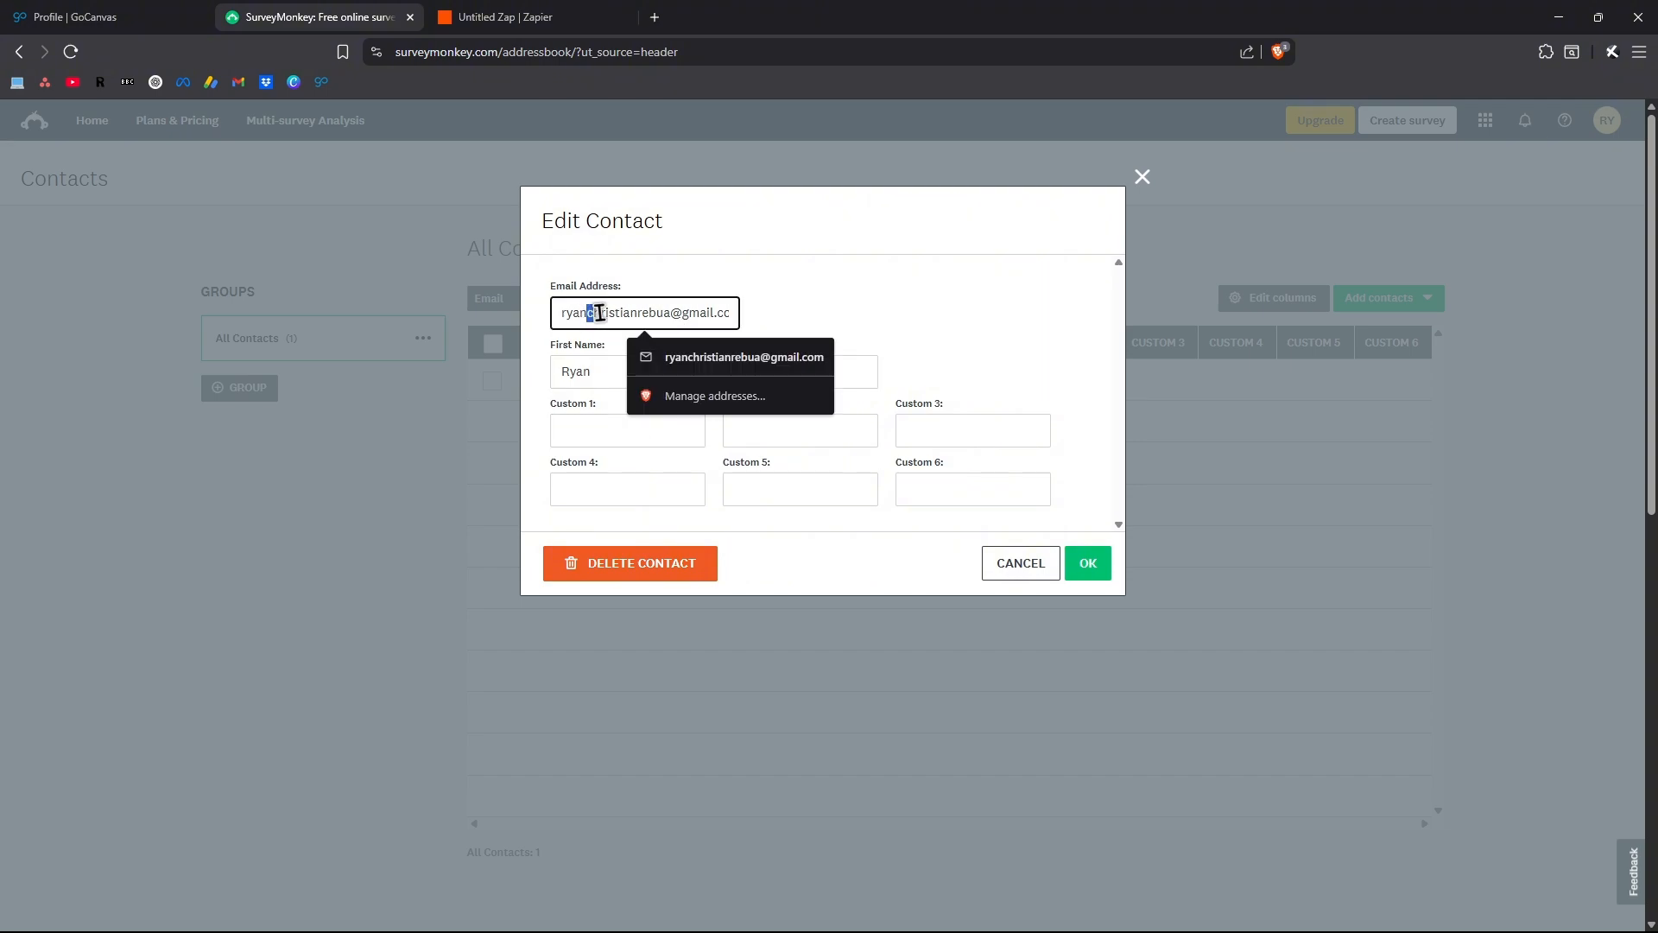
left_click(1021, 563)
left_click(541, 7)
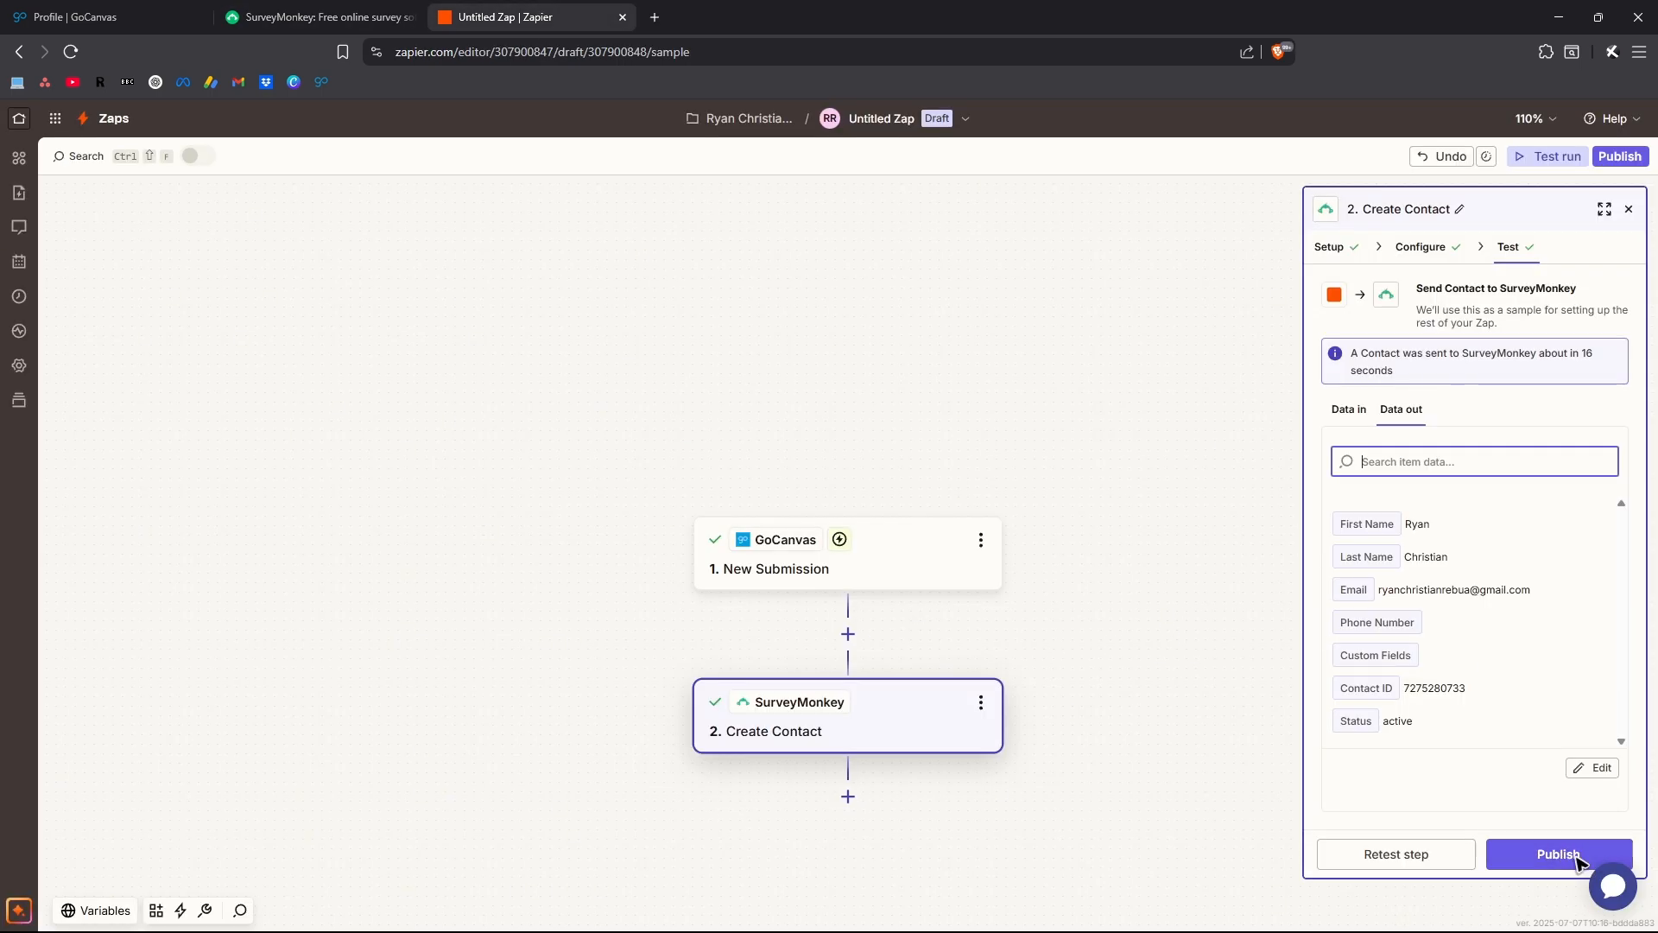